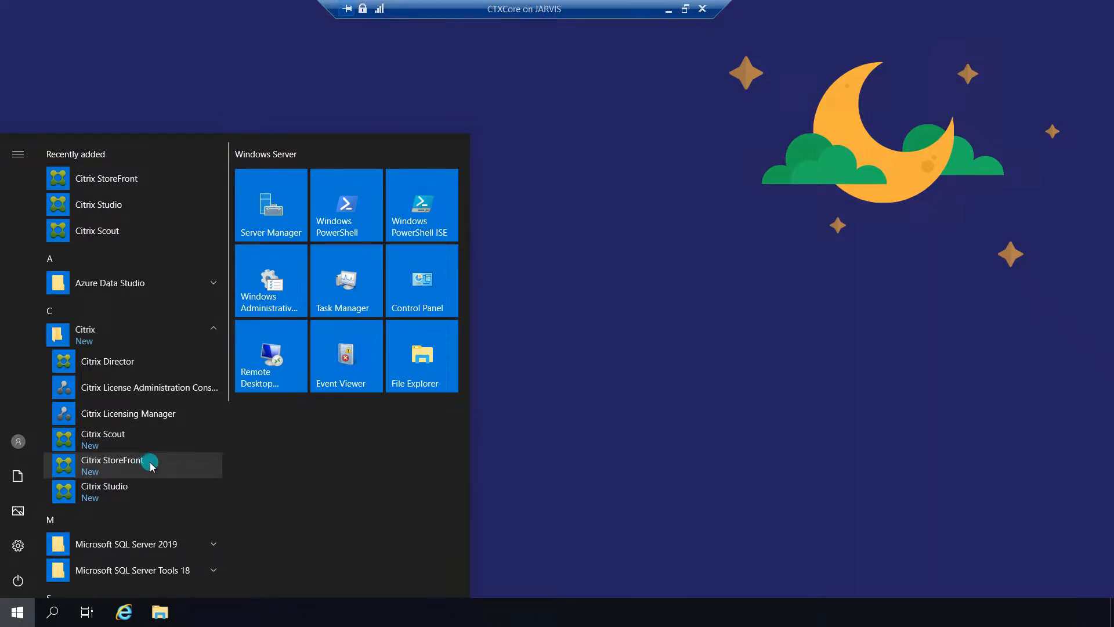
- Launch Citrix Studio with elevation allowed, let its welcome page load, and close the console
{"action": "left_click", "coordinate": [138, 492]}
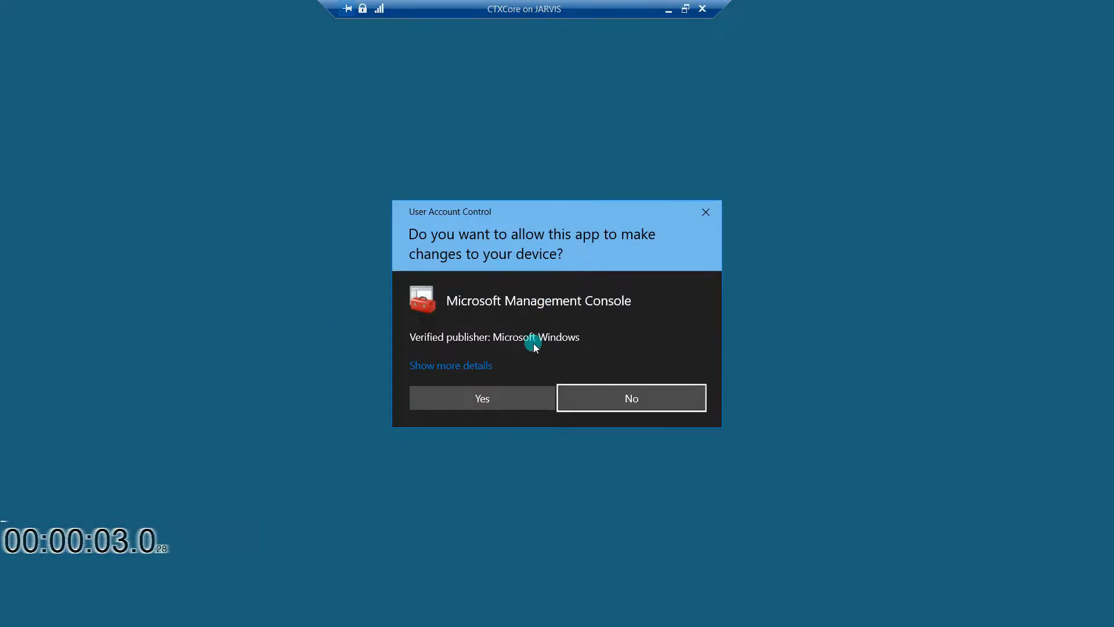
{"action": "left_click", "coordinate": [497, 393]}
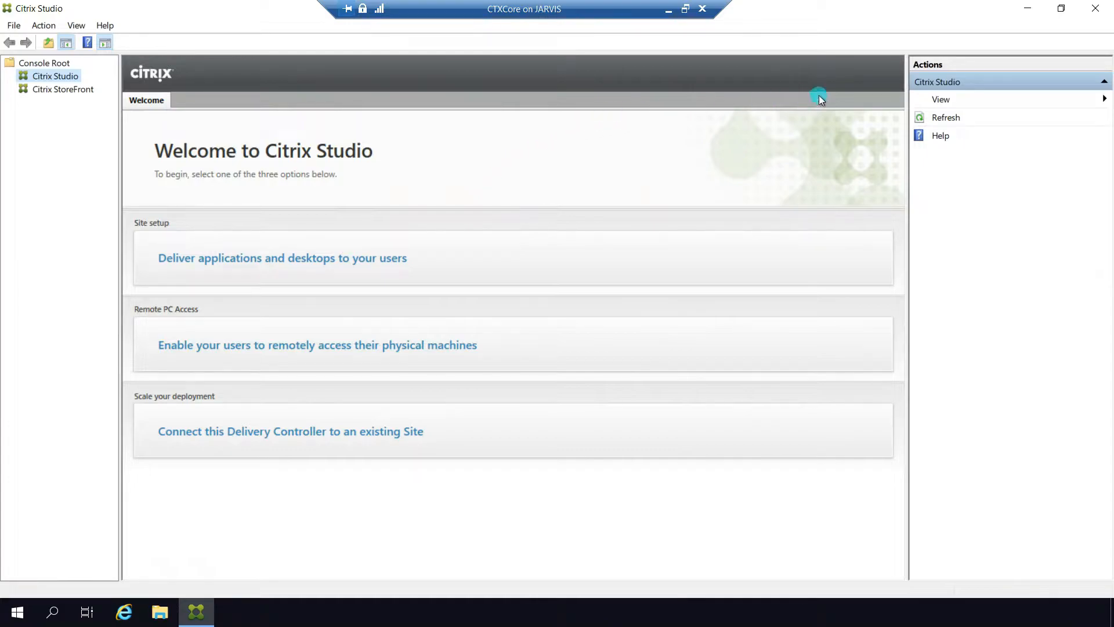
{"action": "left_click", "coordinate": [1095, 8]}
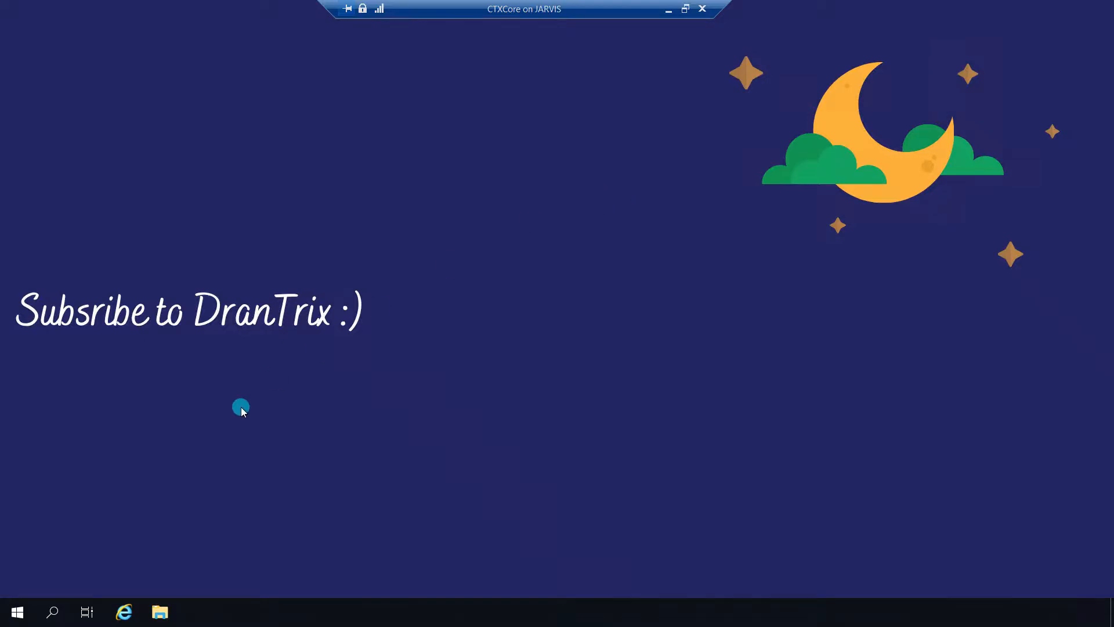
- Open the Internet Properties dialog by running inetcpl.cpl
{"action": "right_click", "coordinate": [18, 612]}
{"action": "left_click", "coordinate": [65, 540]}
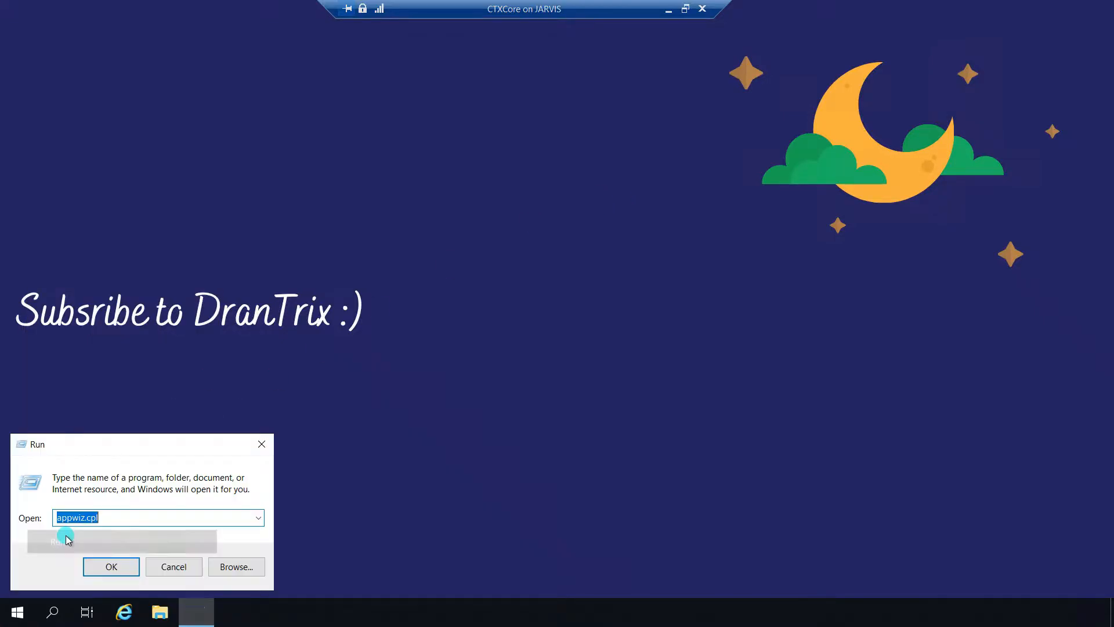
{"action": "type", "text": "inetcpl"}
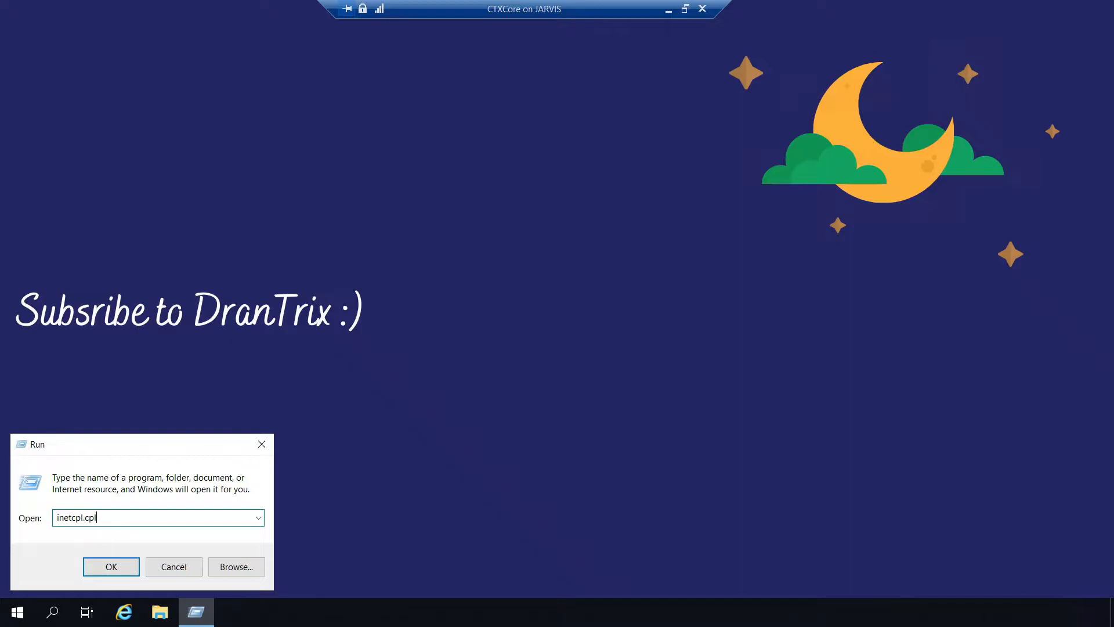
{"action": "type", "text": ".cpl"}
{"action": "key", "text": "Return"}
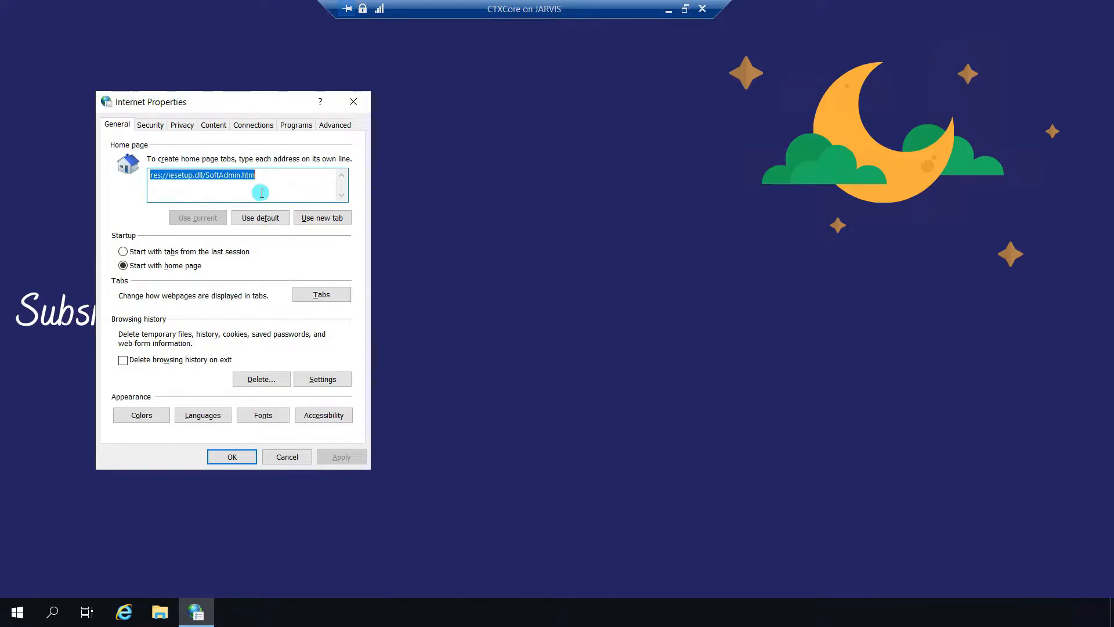
- Disable the advanced security checks for server and publisher's certificate revocation, and apply the changes
{"action": "left_click", "coordinate": [339, 123]}
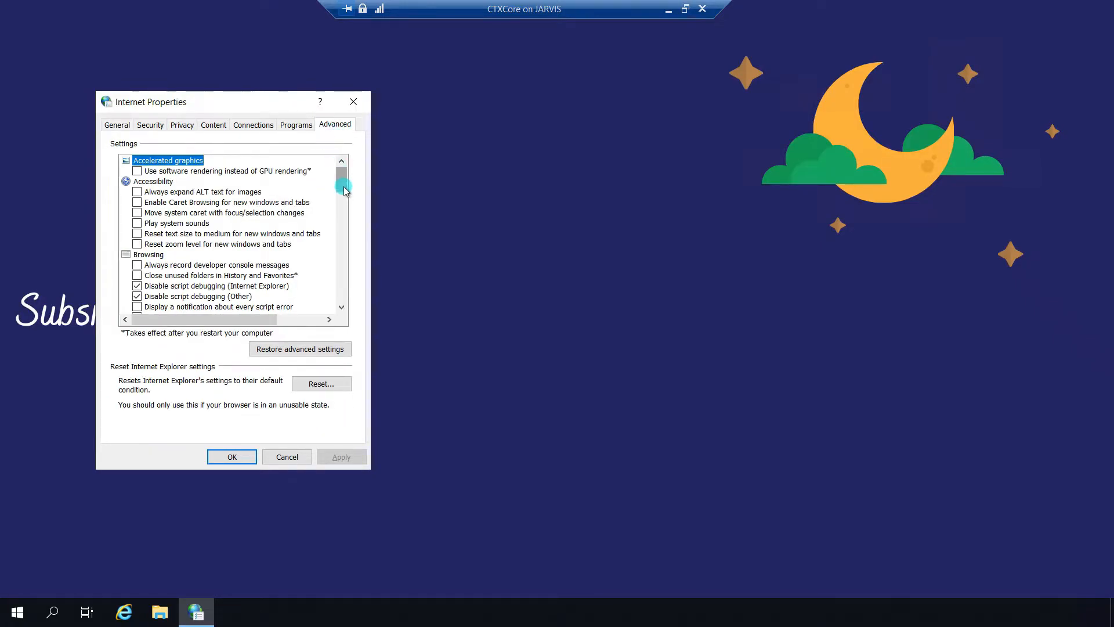
{"action": "left_click_drag", "start_coordinate": [342, 185], "coordinate": [341, 271]}
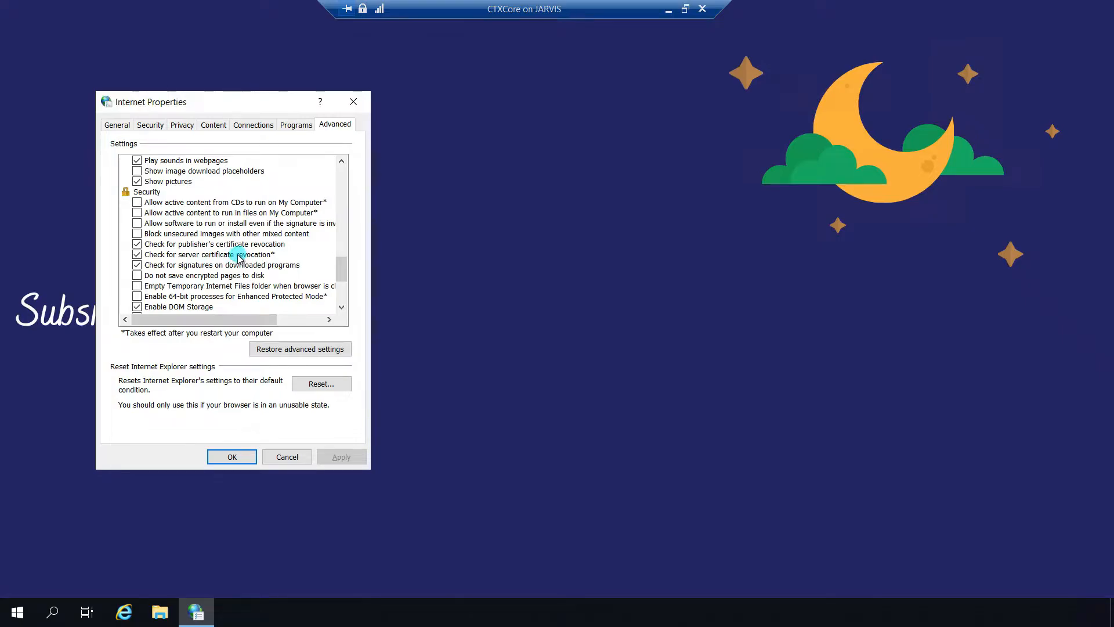
{"action": "left_click", "coordinate": [137, 254]}
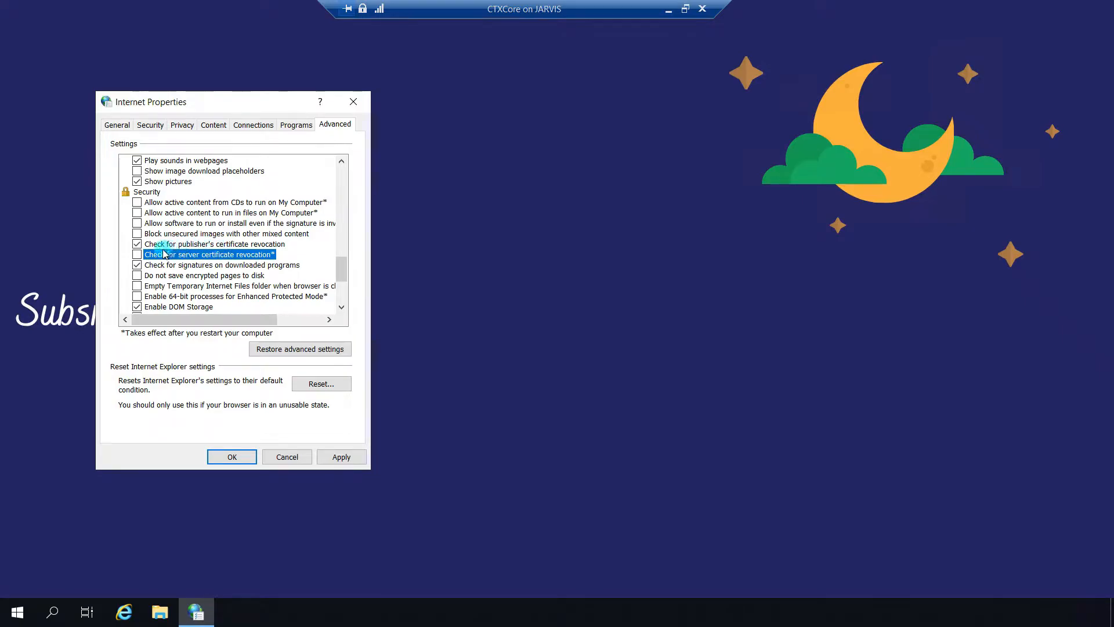
{"action": "left_click", "coordinate": [136, 243]}
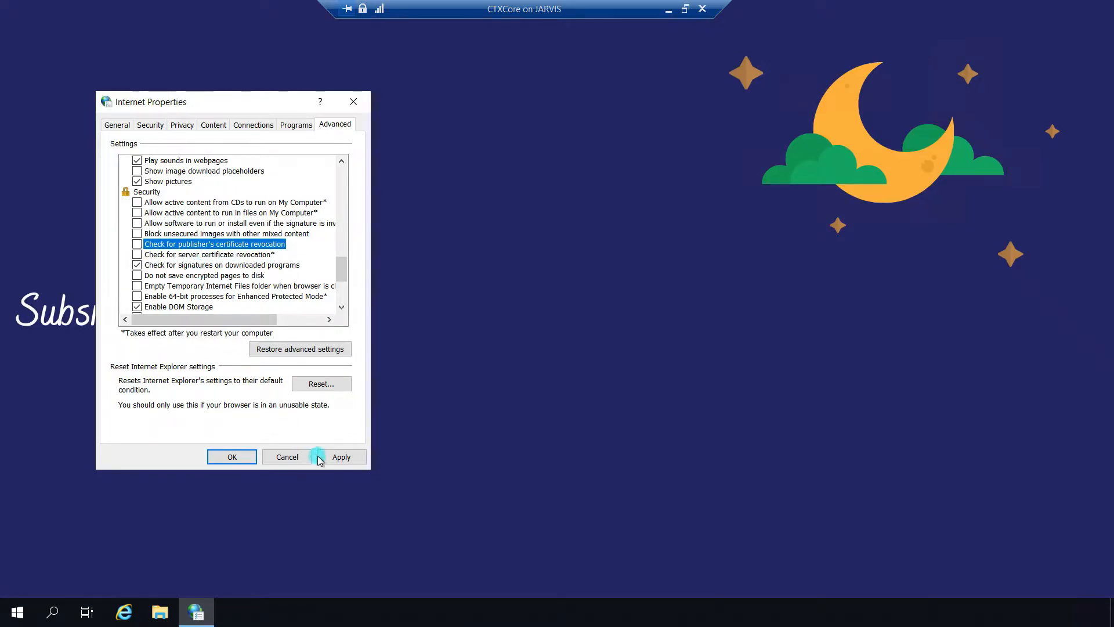
{"action": "left_click", "coordinate": [339, 457]}
{"action": "left_click", "coordinate": [231, 456]}
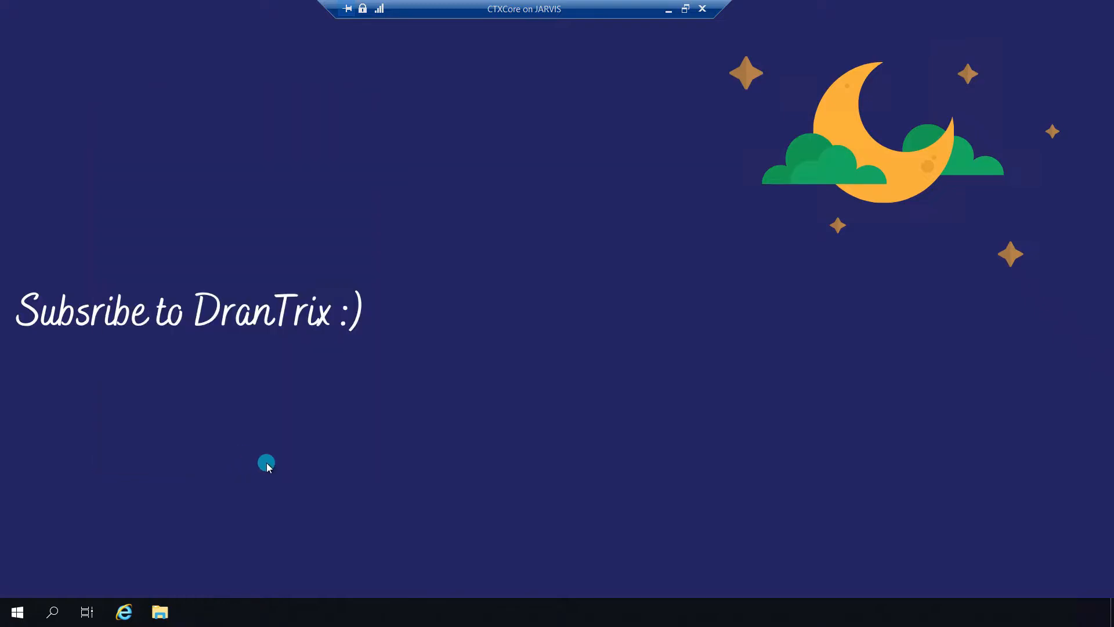
- Launch Citrix Studio again and allow the Microsoft Management Console to make changes
{"action": "left_click", "coordinate": [18, 612]}
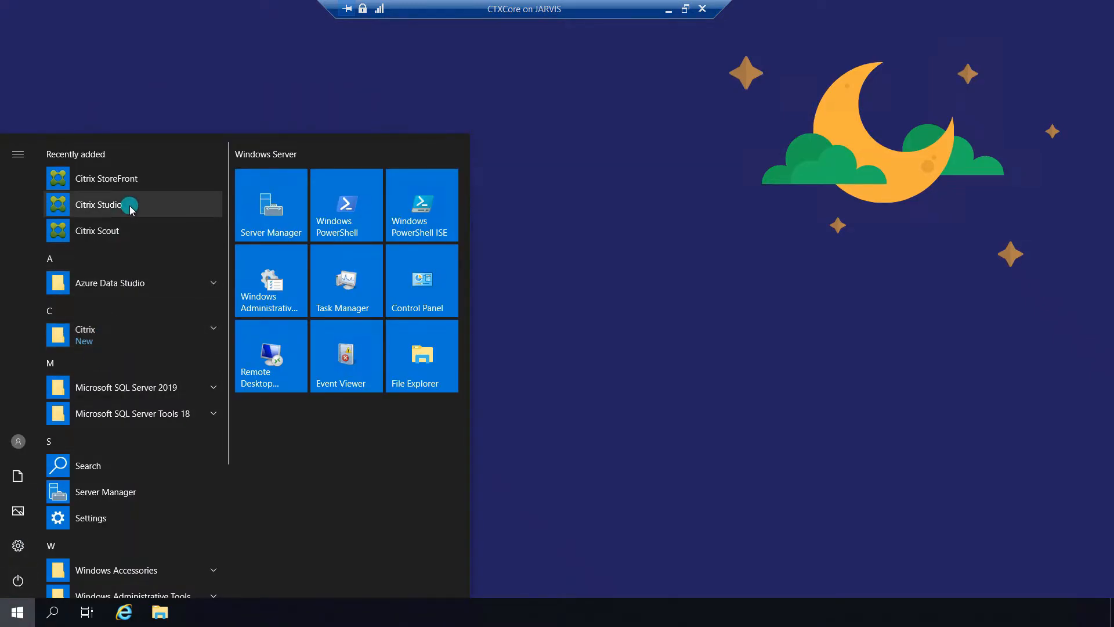
{"action": "left_click", "coordinate": [150, 203]}
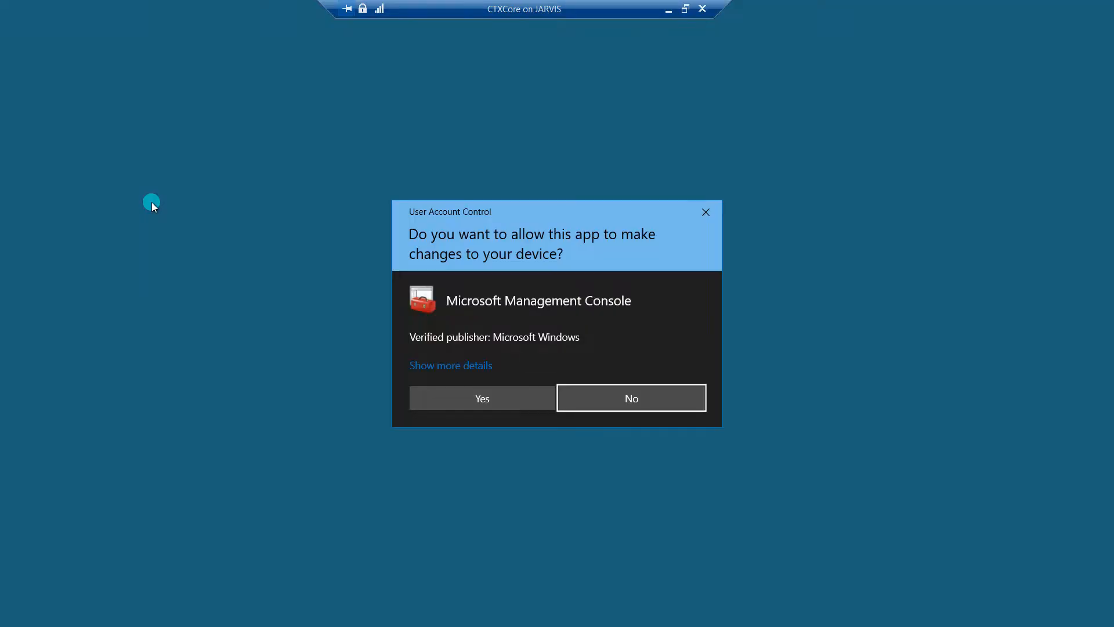
{"action": "left_click", "coordinate": [435, 398]}
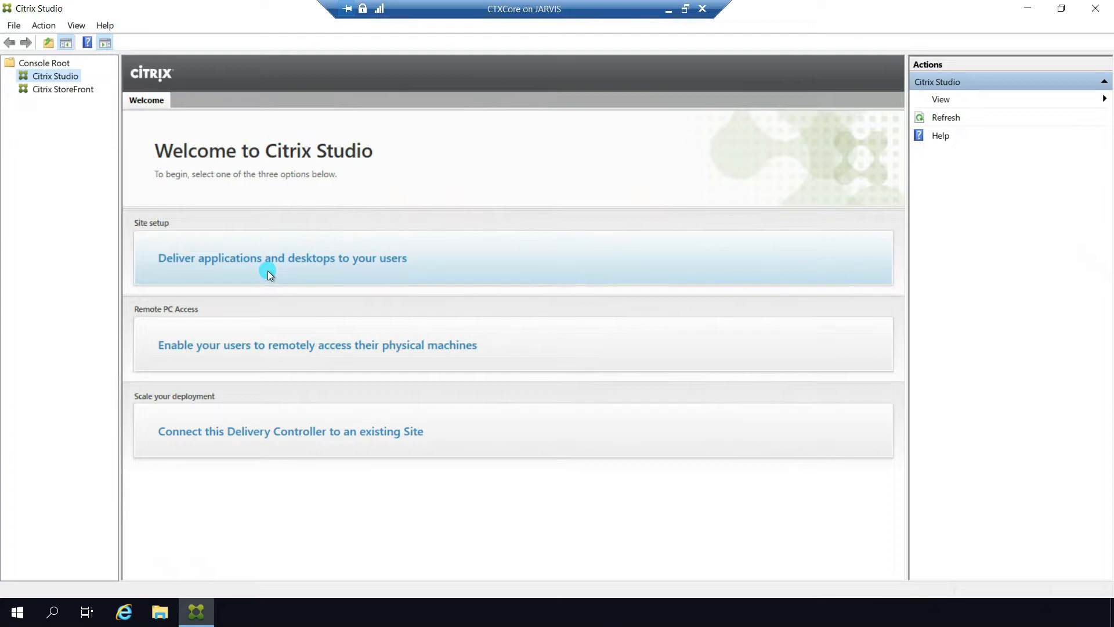
- Start the site setup for delivering applications and desktops, and name the fully configured, production-ready site DranTrix
{"action": "left_click", "coordinate": [279, 260]}
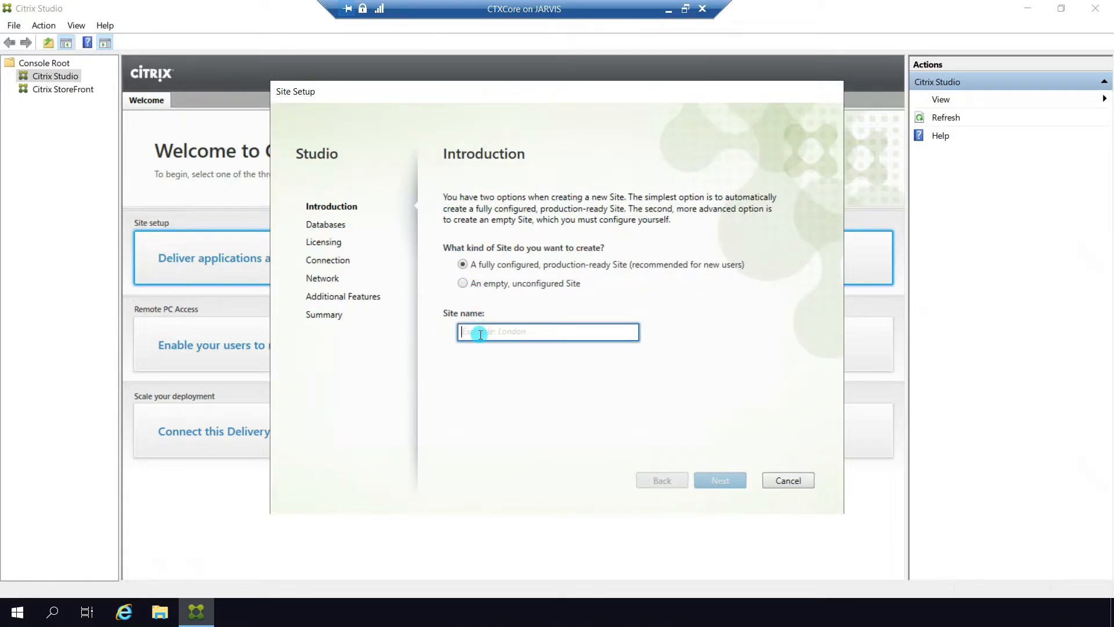
{"action": "type", "text": "Dr"}
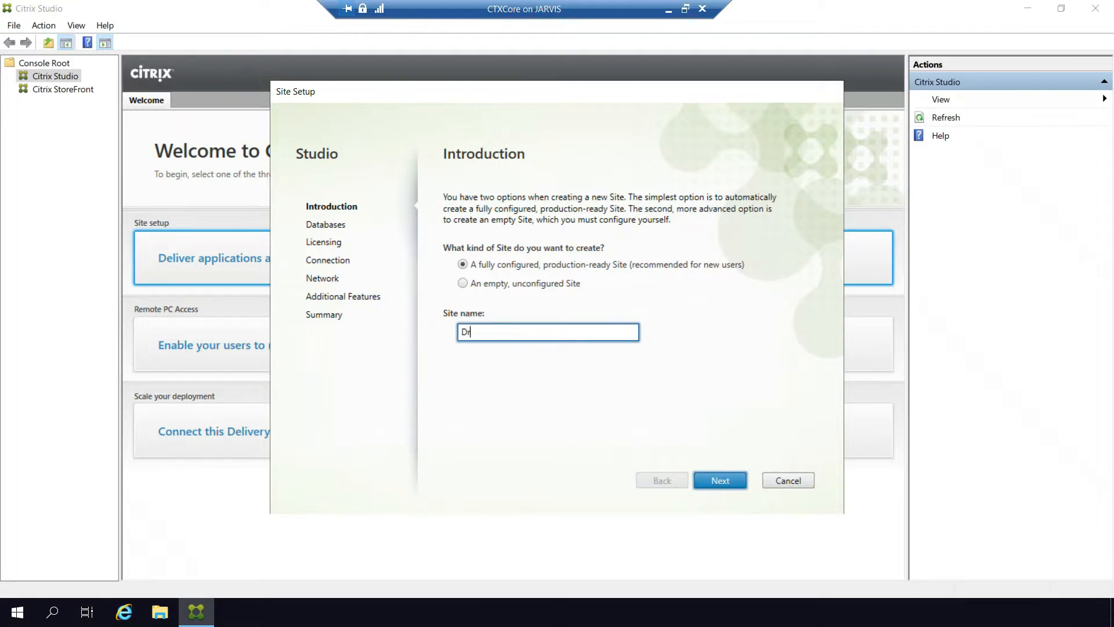
{"action": "type", "text": "anTrix"}
{"action": "left_click", "coordinate": [719, 482]}
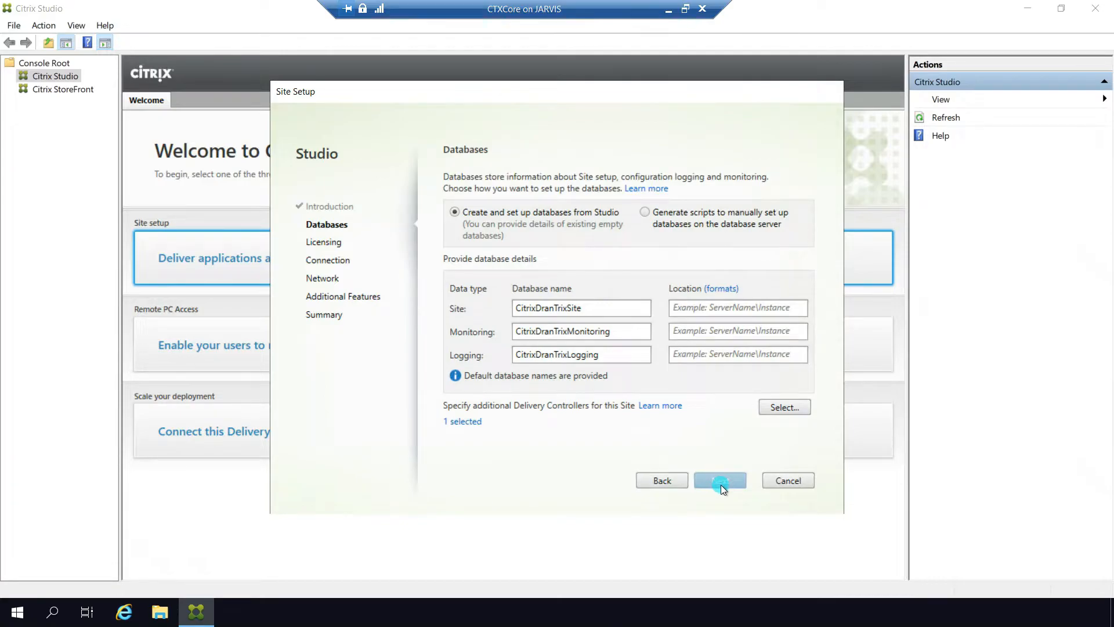
- Set the Site, Monitoring and Logging database locations to CTXCore.Dran.local and try to continue to the licensing page
{"action": "left_click", "coordinate": [695, 304]}
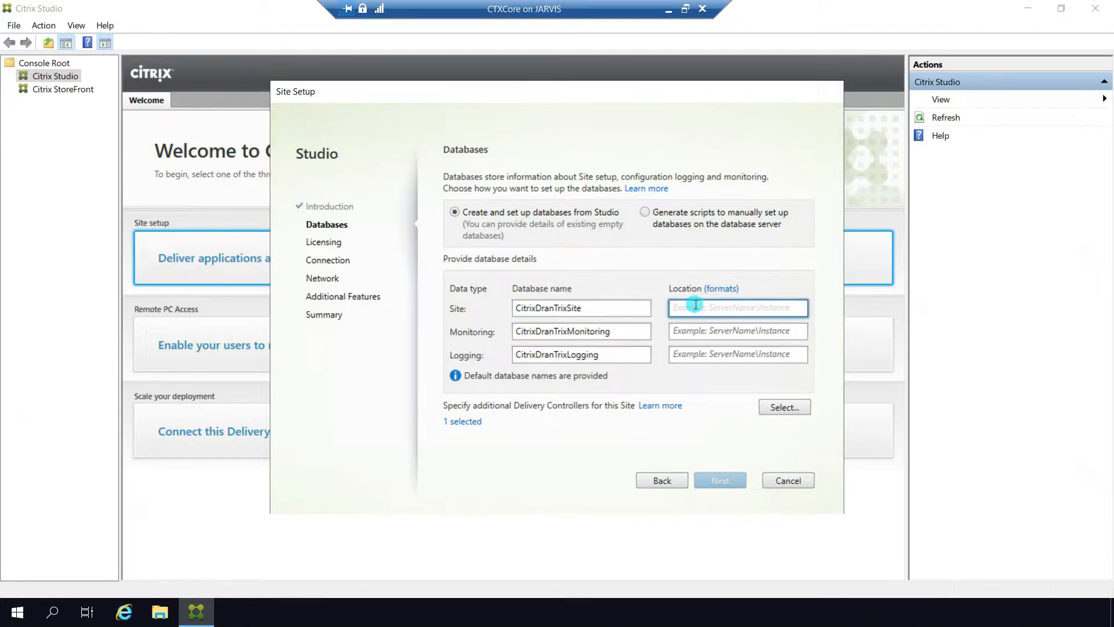
{"action": "type", "text": "CT"}
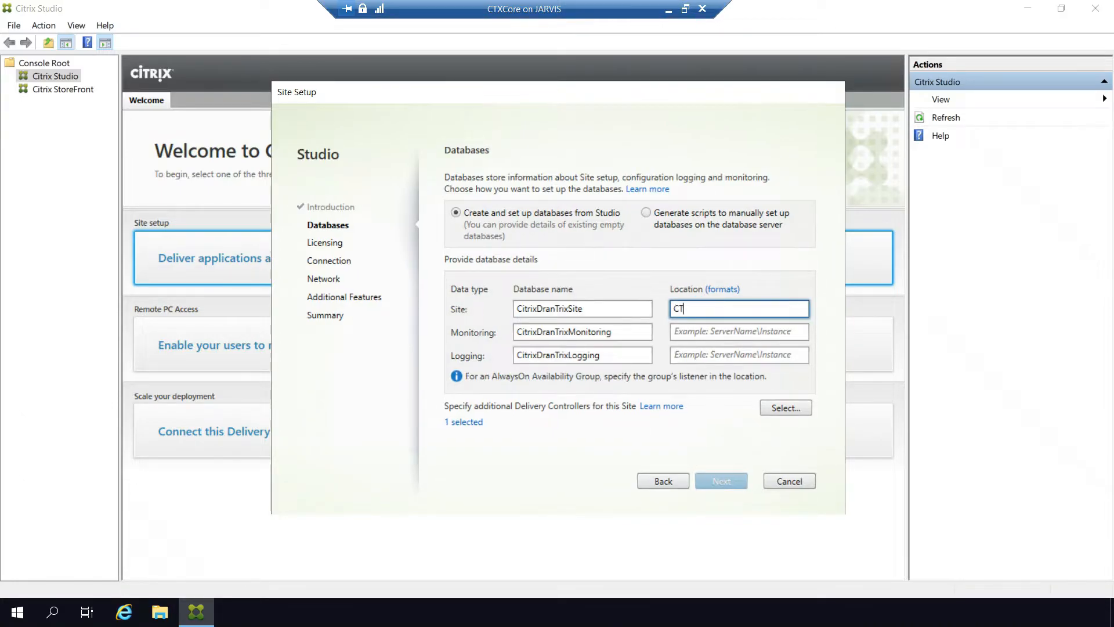
{"action": "type", "text": "XCore.Dran.local"}
{"action": "key", "text": "ctrl+a"}
{"action": "key", "text": "ctrl+c"}
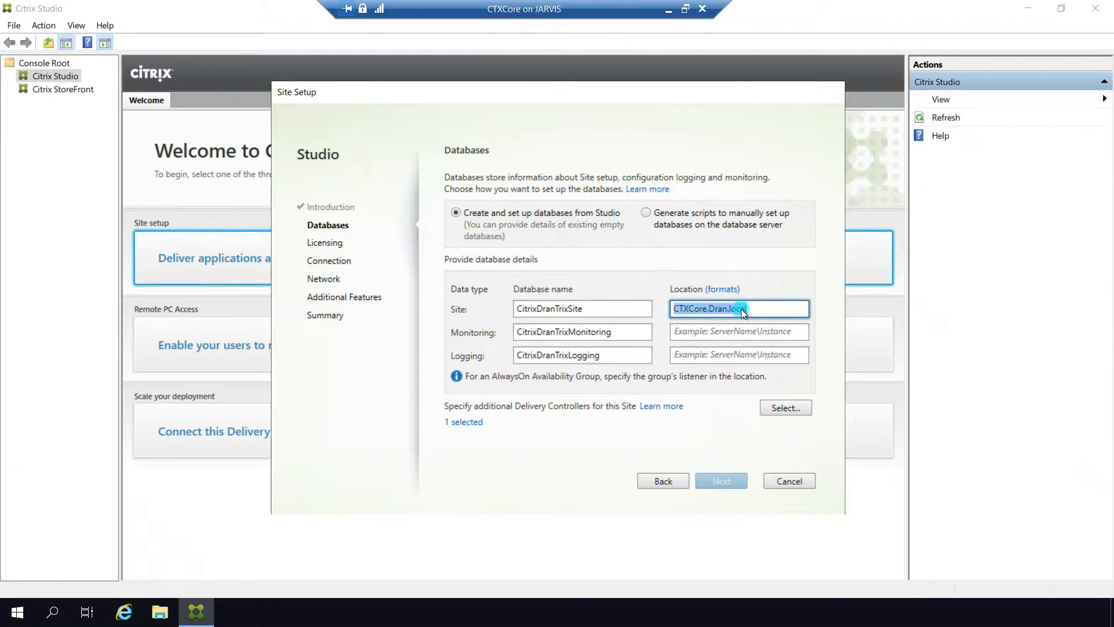
{"action": "left_click", "coordinate": [727, 328]}
{"action": "key", "text": "ctrl+v"}
{"action": "left_click", "coordinate": [725, 357]}
{"action": "key", "text": "ctrl+v"}
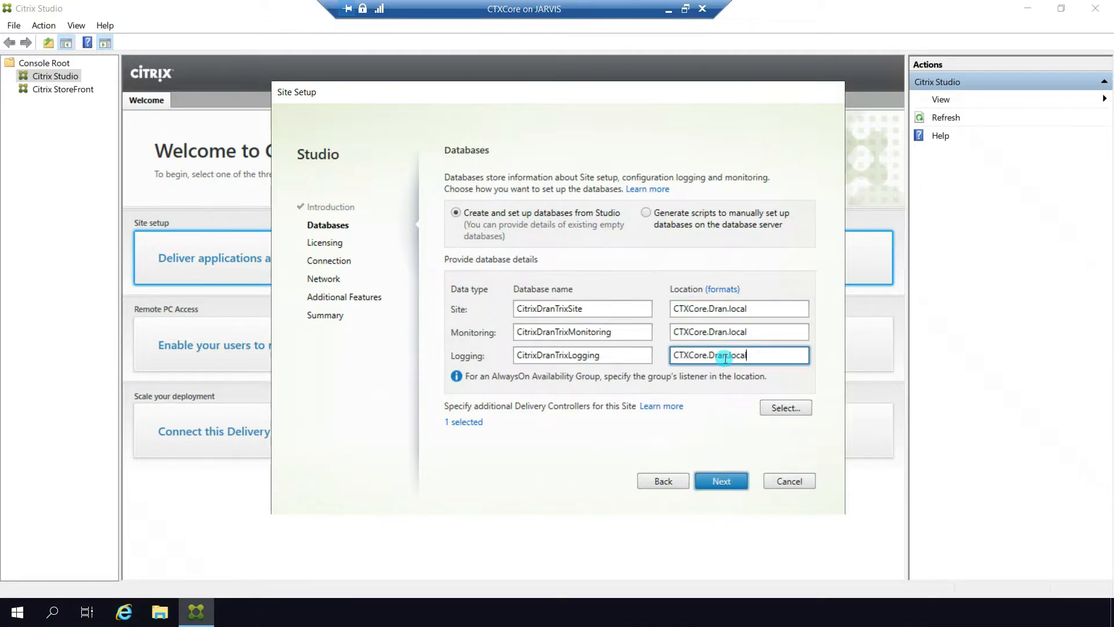
{"action": "left_click", "coordinate": [729, 482]}
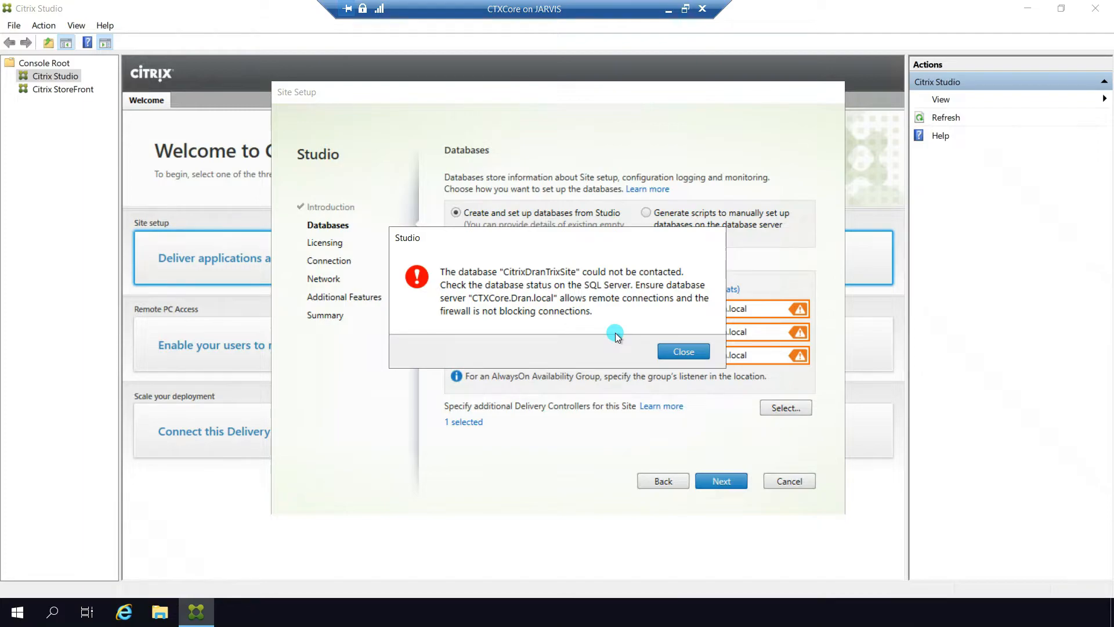
{"action": "left_click", "coordinate": [682, 351]}
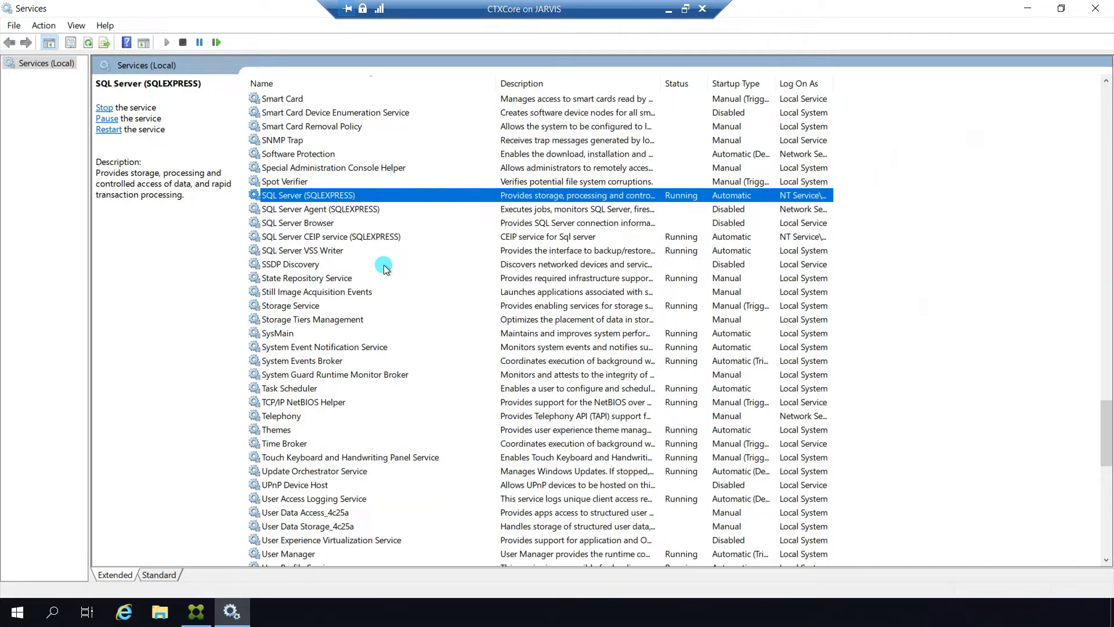
- Look through the Windows services list for the services starting with C
{"action": "scroll", "coordinate": [383, 268], "scroll_direction": "up", "scroll_amount": 15}
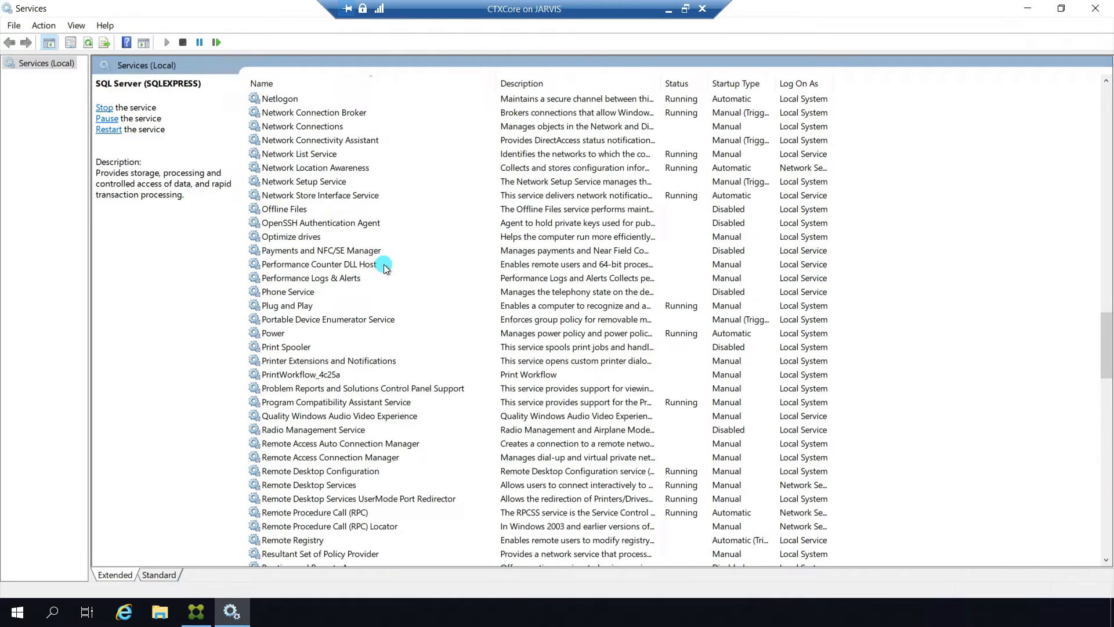
{"action": "key", "text": "c"}
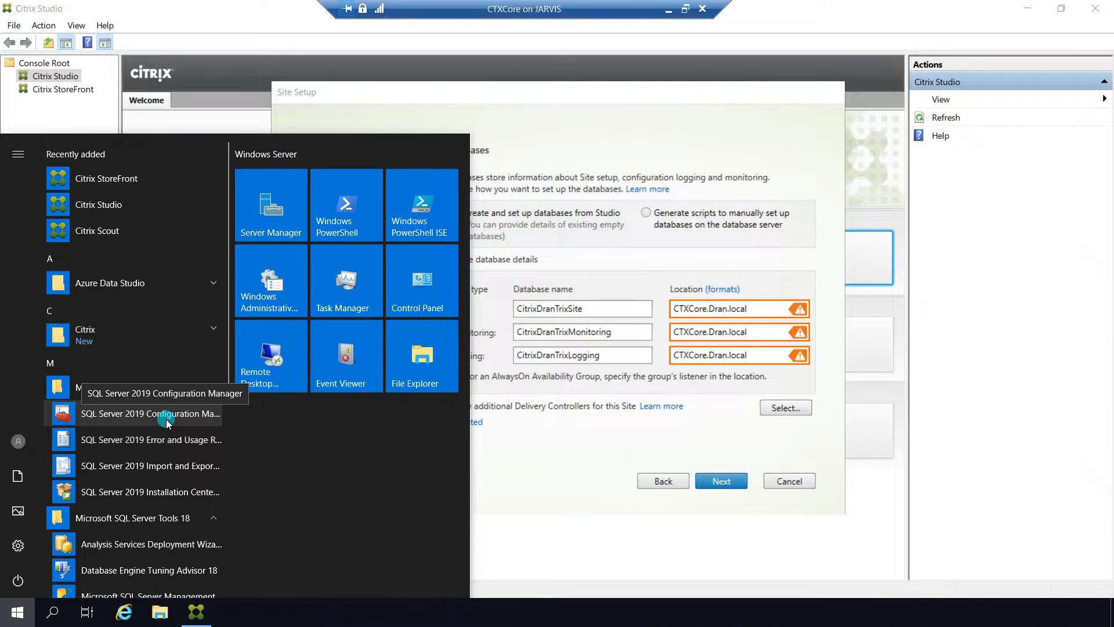
- Open SQL Server 2019 Configuration Manager with elevation allowed and show the network protocols for SQLEXPRESS
{"action": "left_click", "coordinate": [167, 422]}
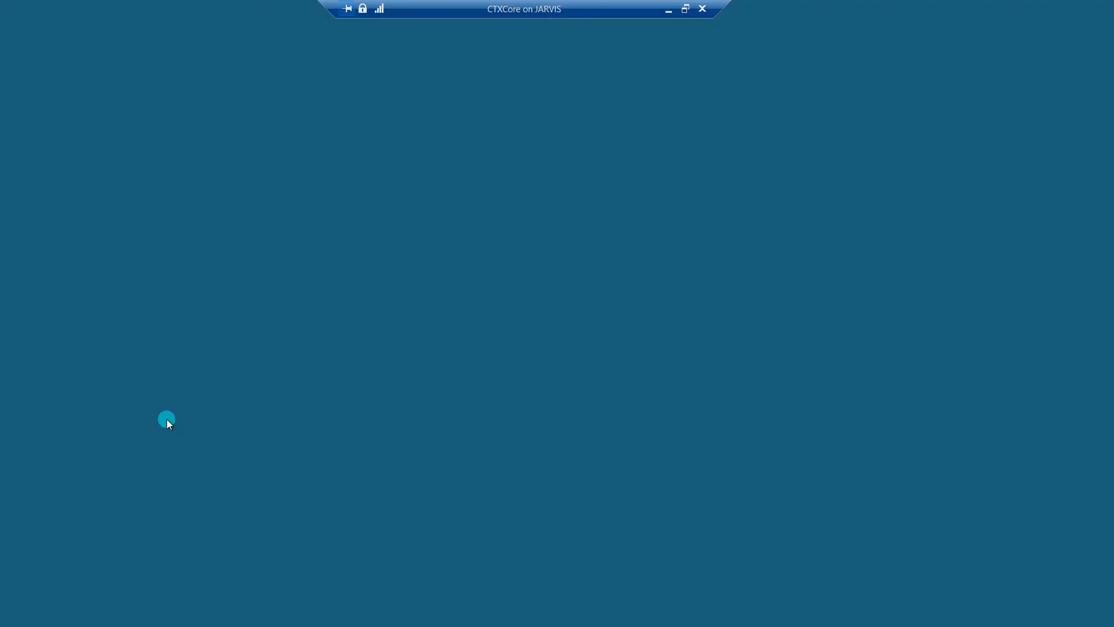
{"action": "left_click", "coordinate": [475, 397]}
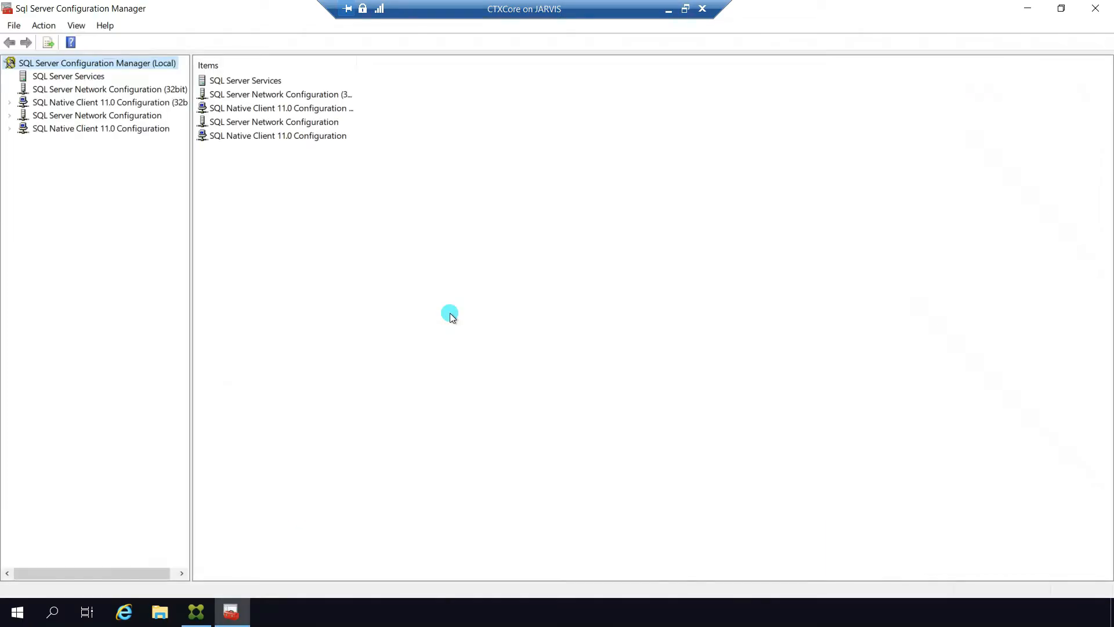
{"action": "left_click", "coordinate": [80, 77]}
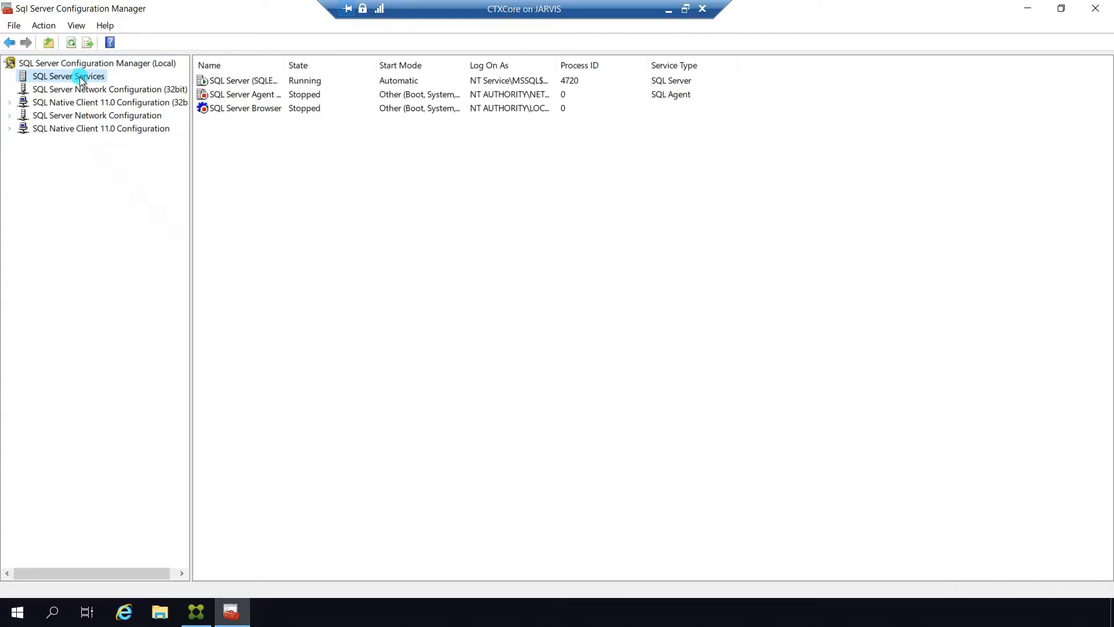
{"action": "left_click", "coordinate": [231, 82]}
{"action": "left_click", "coordinate": [148, 115]}
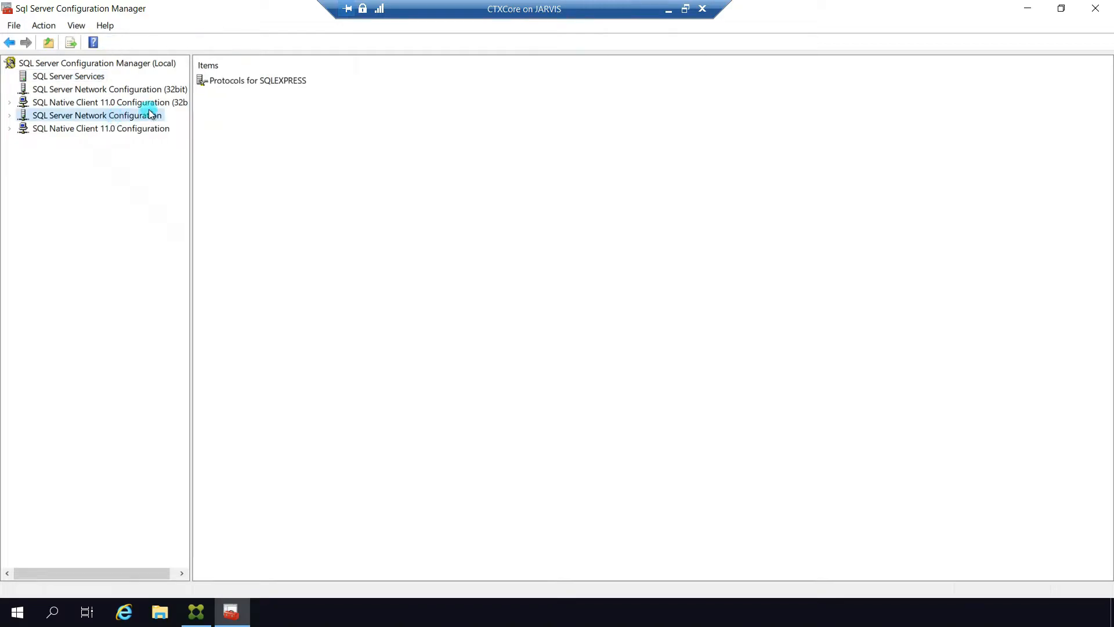
{"action": "double_click", "coordinate": [261, 80]}
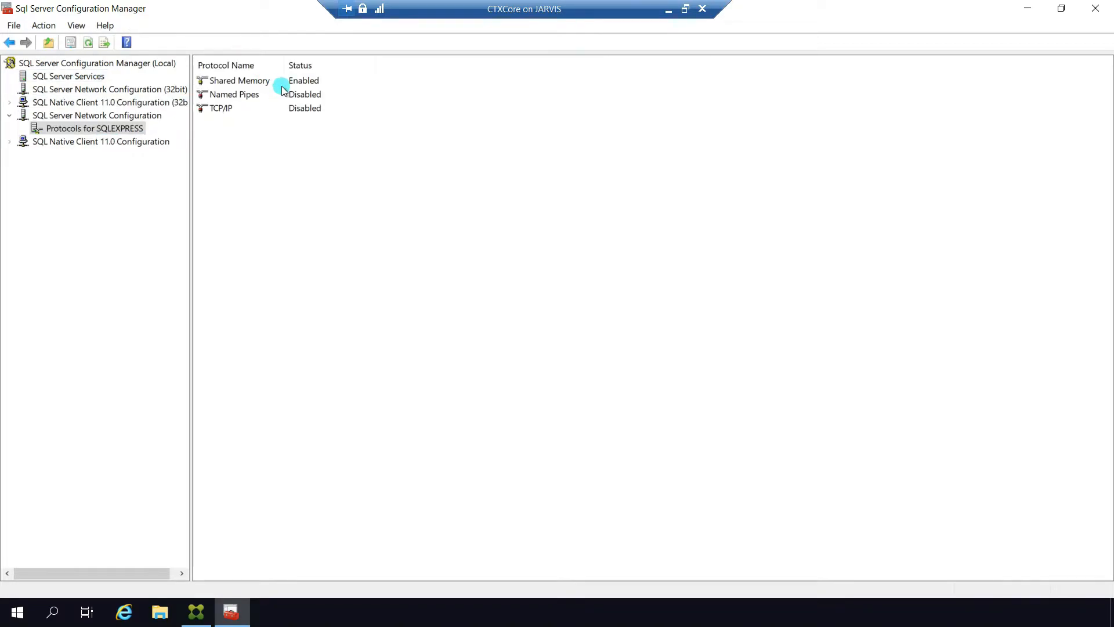
- Set Enabled to Yes in the TCP/IP protocol properties of SQLEXPRESS
{"action": "double_click", "coordinate": [229, 110]}
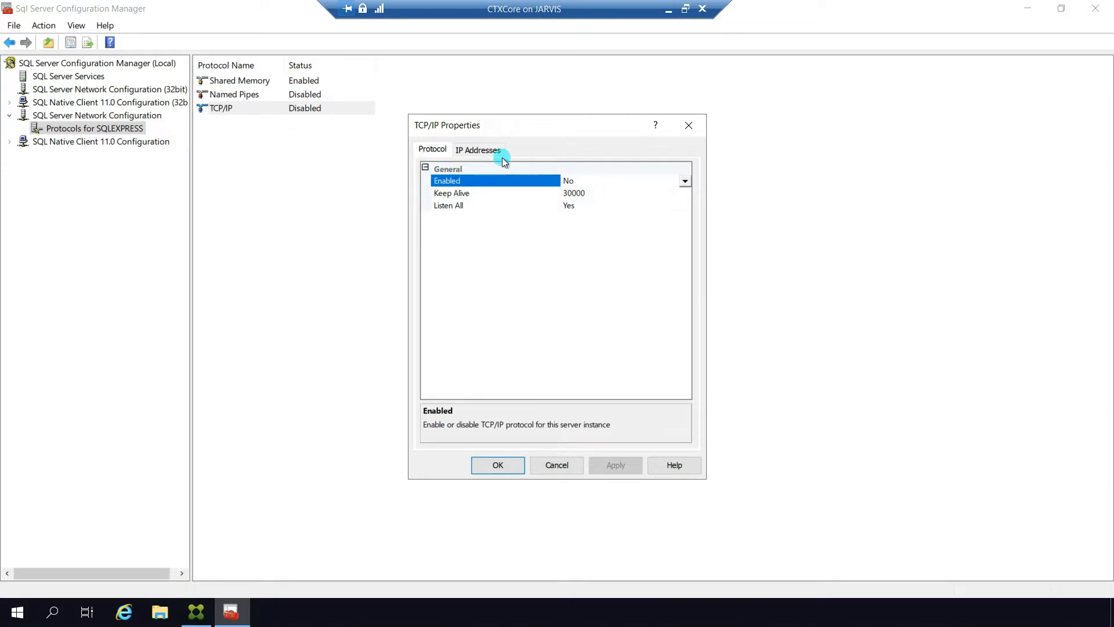
{"action": "left_click", "coordinate": [592, 183]}
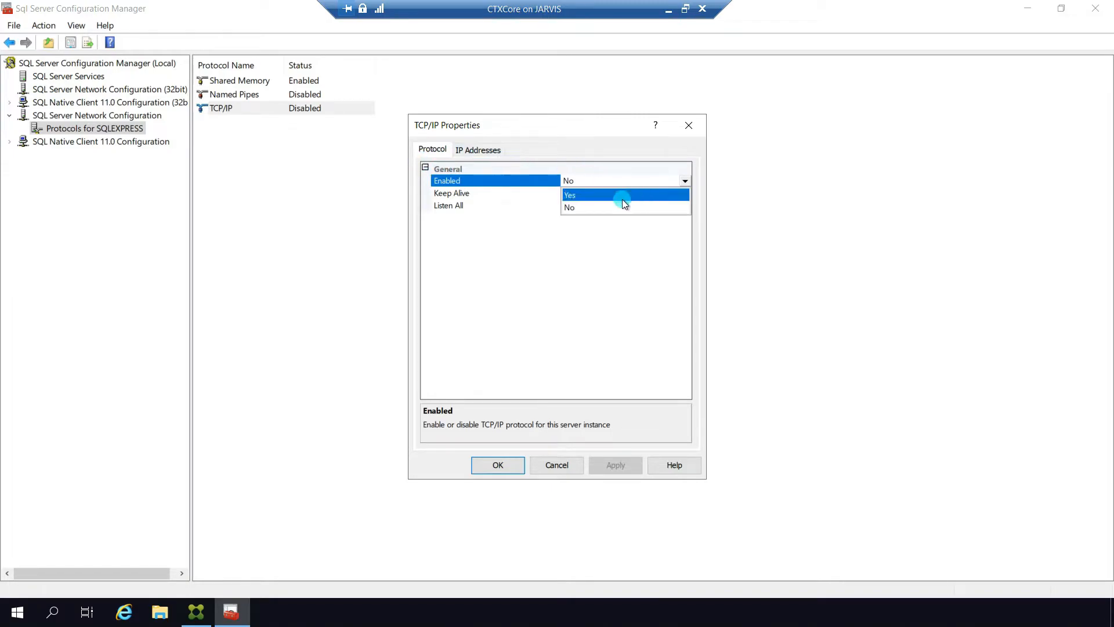
{"action": "left_click", "coordinate": [583, 194]}
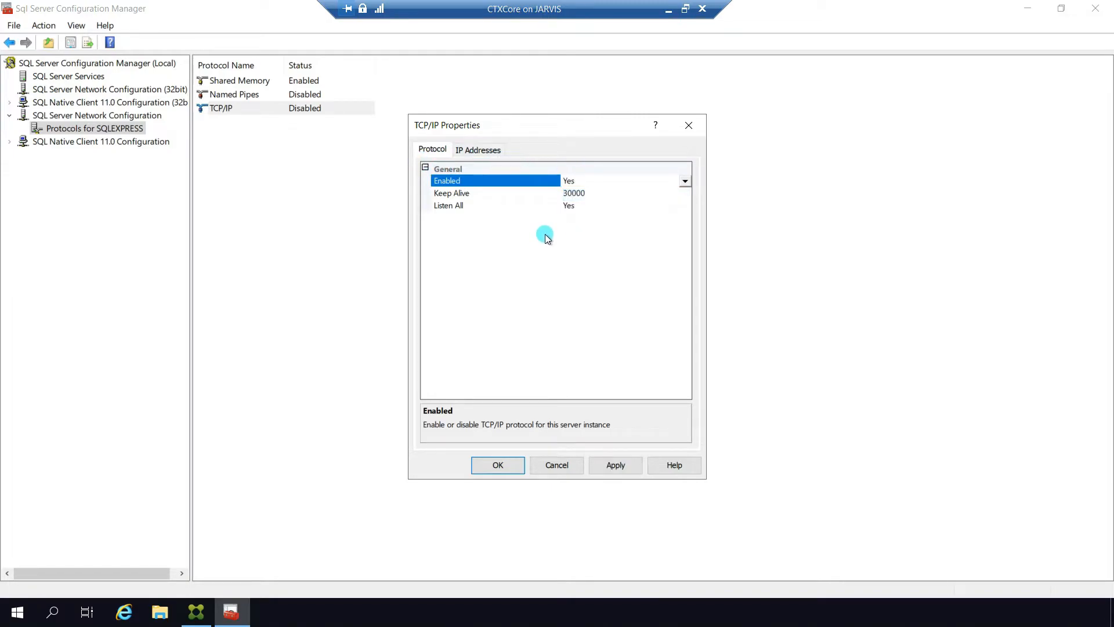
- Set the IP1 address in the TCP/IP properties of SQLEXPRESS to 192.168.10.12
{"action": "left_click", "coordinate": [486, 149]}
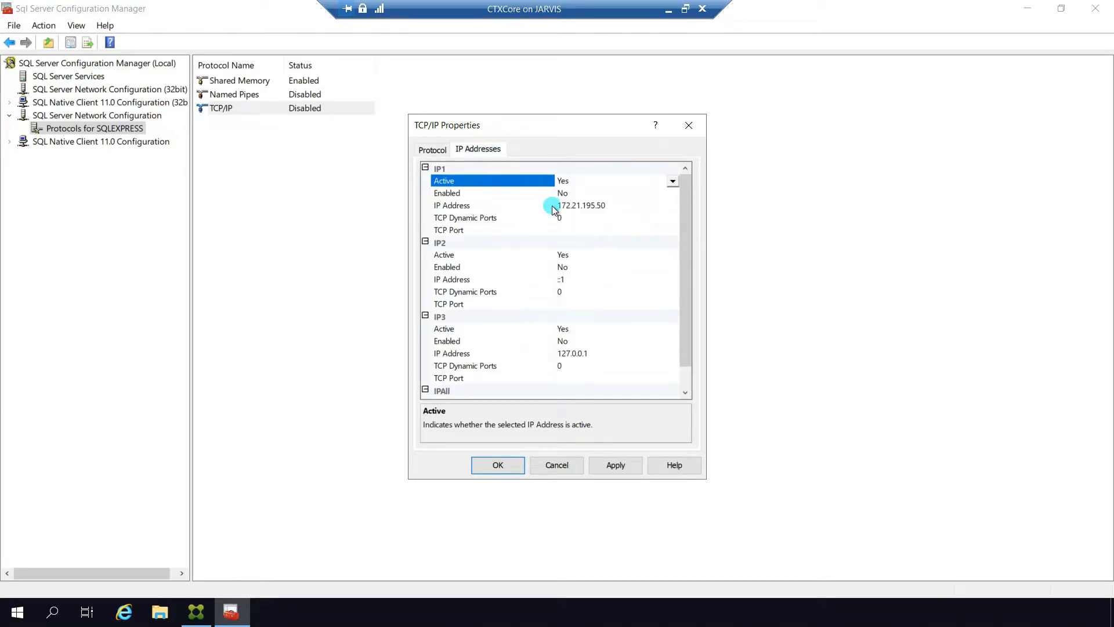
{"action": "left_click", "coordinate": [603, 205]}
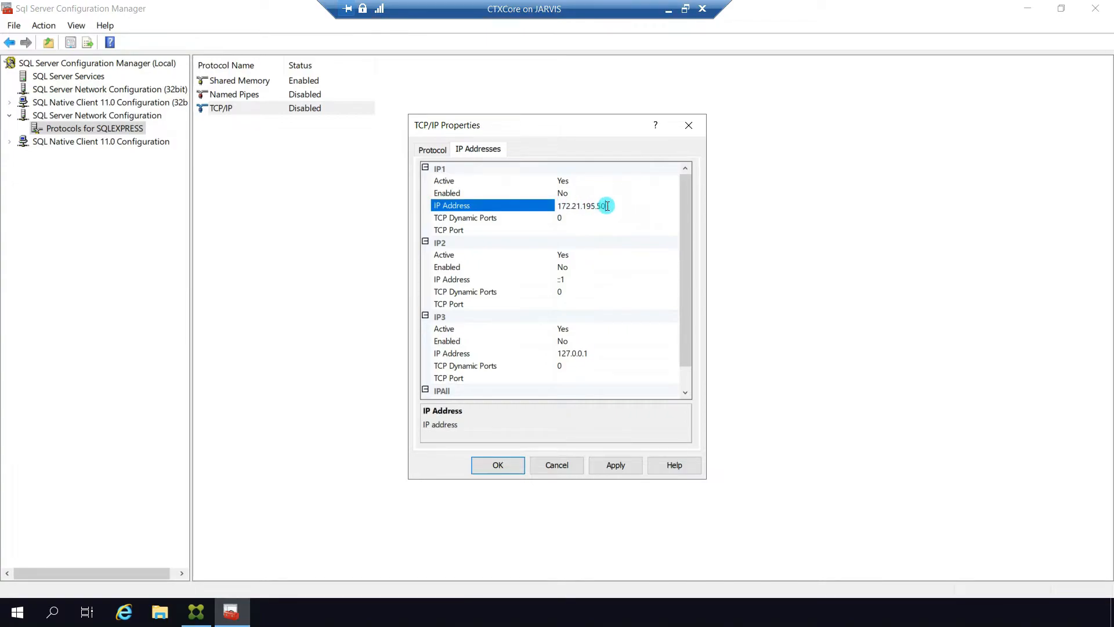
{"action": "left_click_drag", "start_coordinate": [596, 206], "coordinate": [546, 207]}
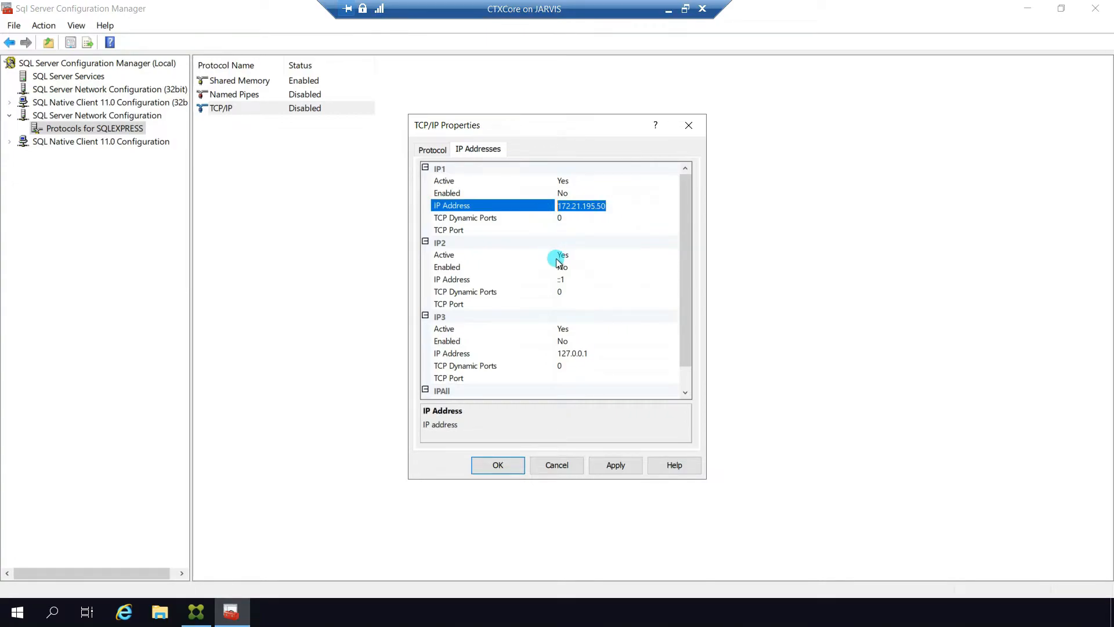
{"action": "key", "text": "BackSpace"}
{"action": "type", "text": "19"}
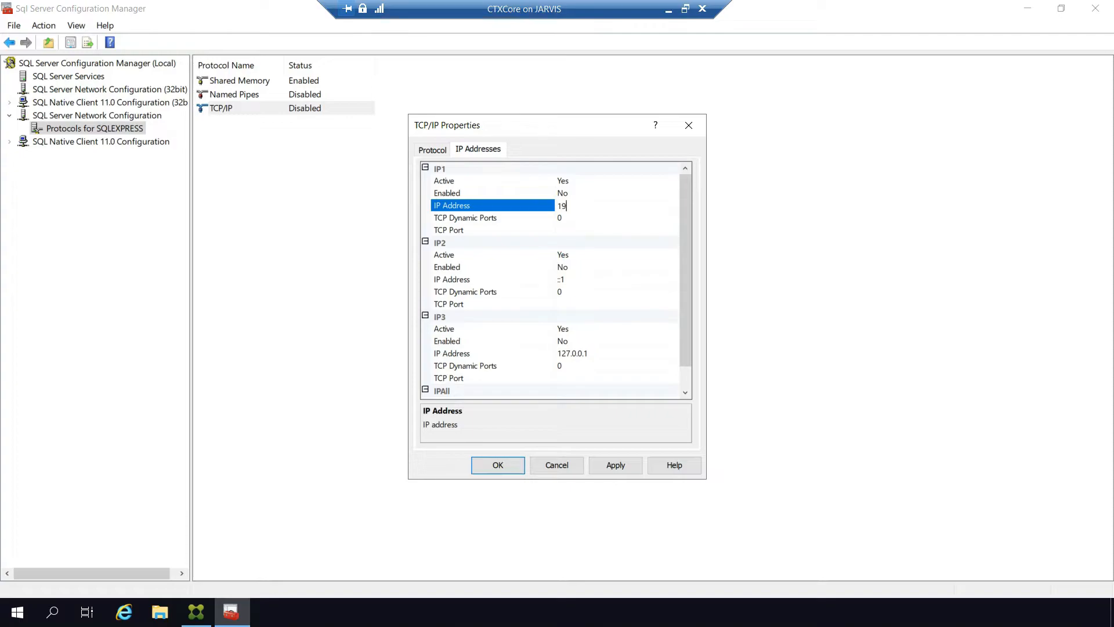
{"action": "type", "text": "2.168.10.12"}
- Set the TCP port to 1433 for both IP1 and IPAll
{"action": "left_click", "coordinate": [567, 217]}
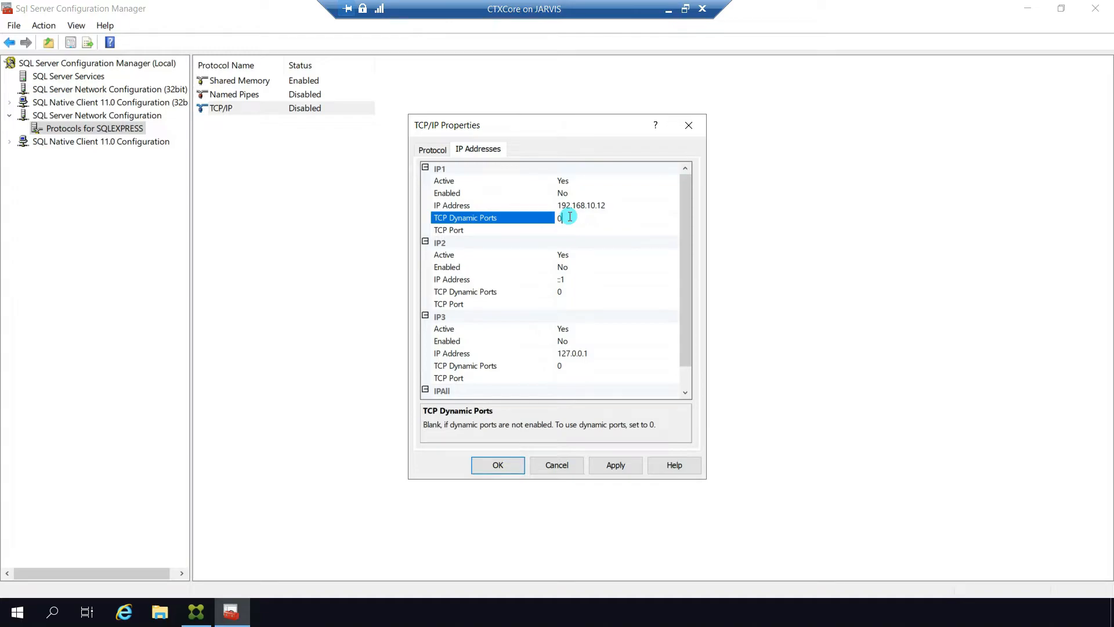
{"action": "left_click", "coordinate": [568, 230]}
{"action": "type", "text": "1433"}
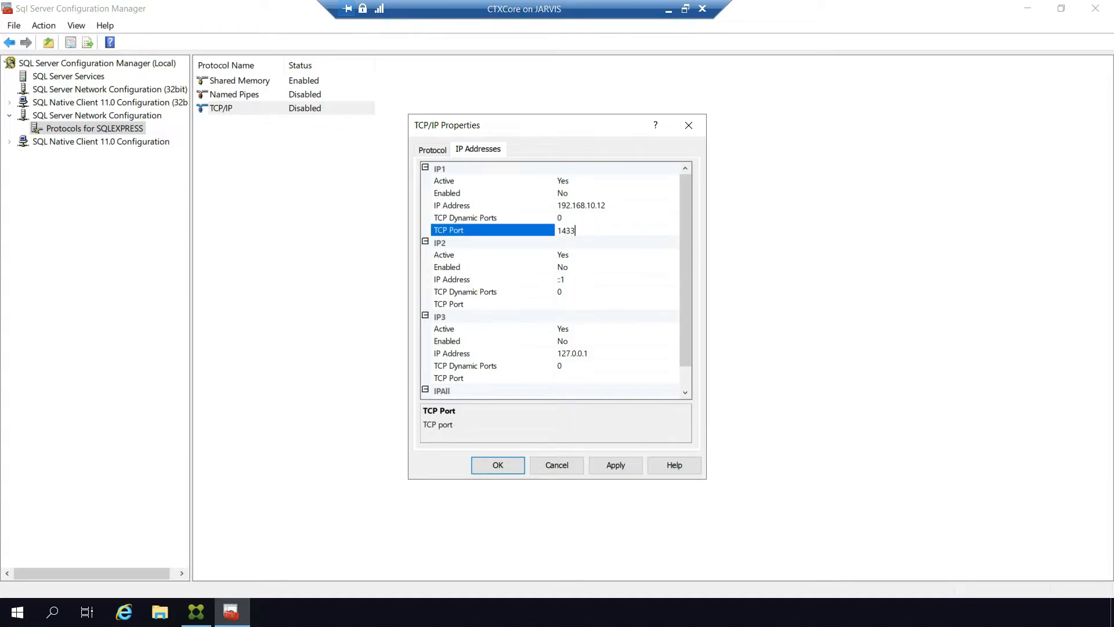
{"action": "scroll", "coordinate": [566, 224], "scroll_direction": "down", "scroll_amount": 2}
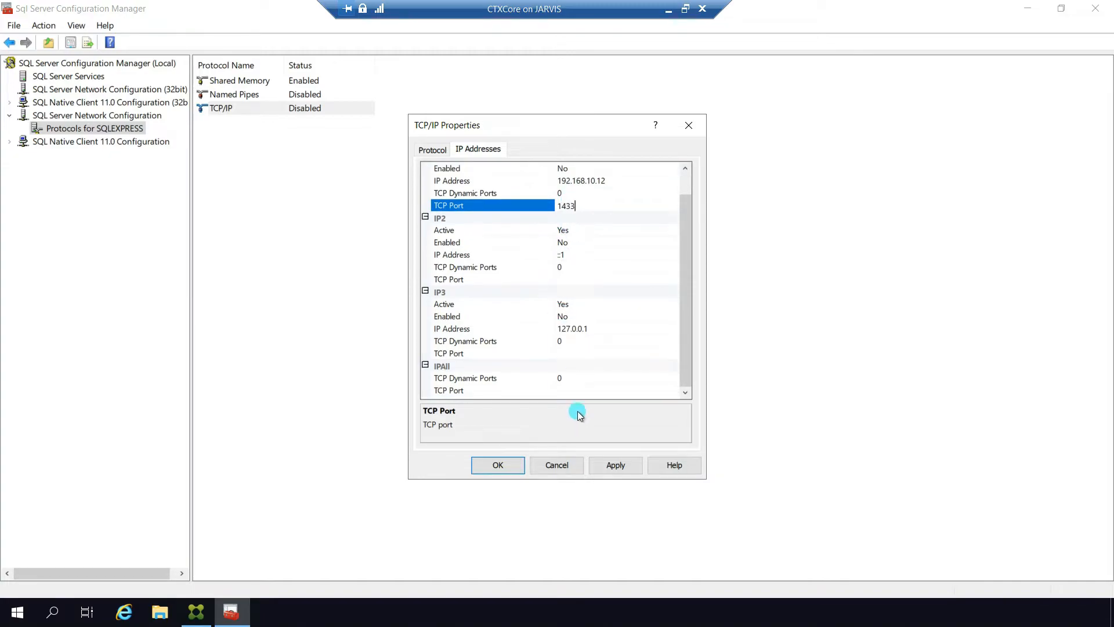
{"action": "left_click", "coordinate": [567, 390]}
{"action": "type", "text": "1433"}
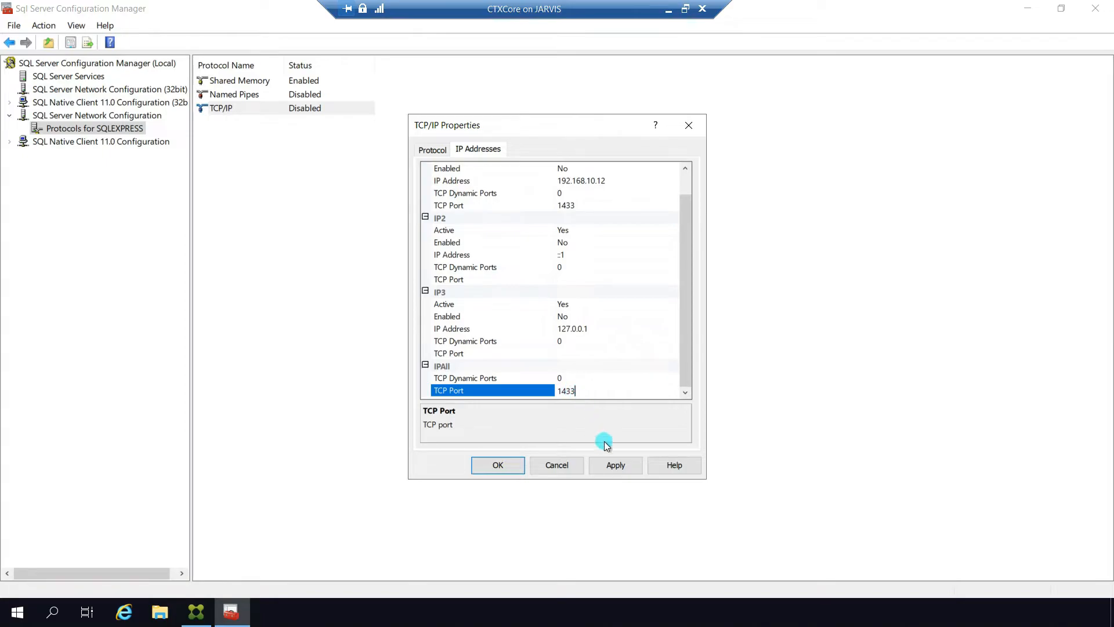
- Apply and close the TCP/IP properties, and restart the SQL Server (SQLEXPRESS) service
{"action": "left_click", "coordinate": [616, 465]}
{"action": "left_click", "coordinate": [432, 150]}
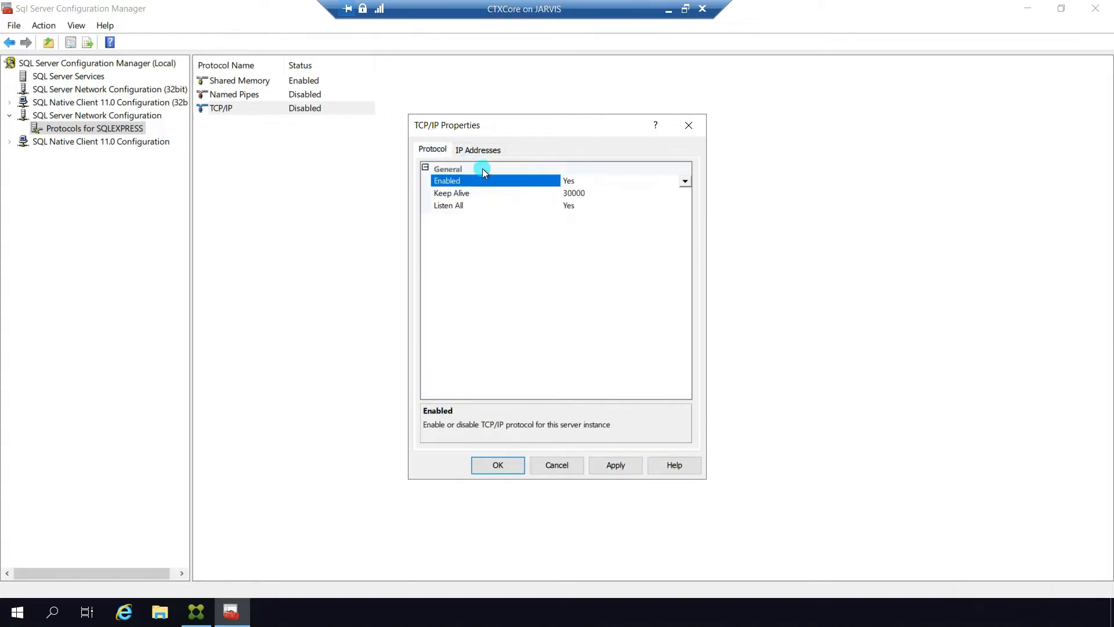
{"action": "left_click", "coordinate": [615, 467]}
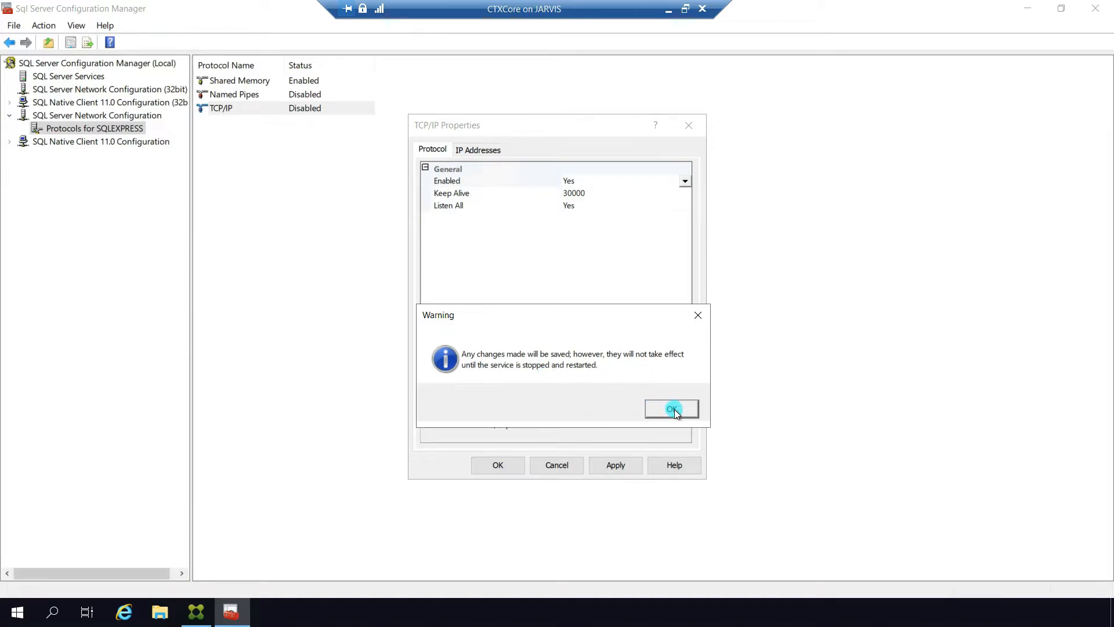
{"action": "left_click", "coordinate": [673, 409]}
{"action": "left_click", "coordinate": [498, 466]}
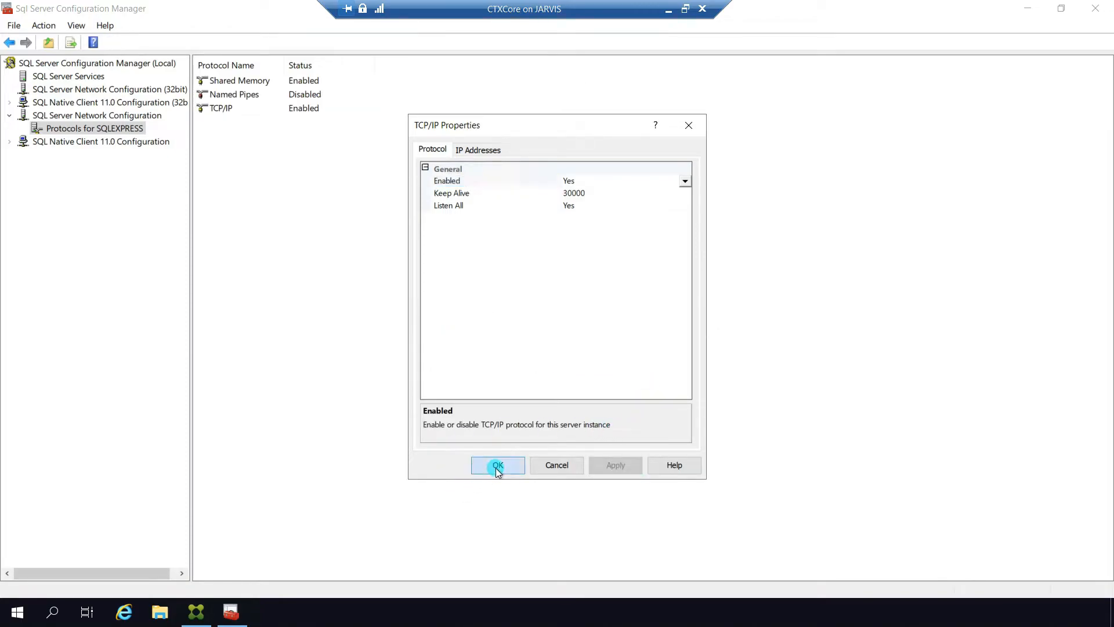
{"action": "left_click", "coordinate": [72, 77]}
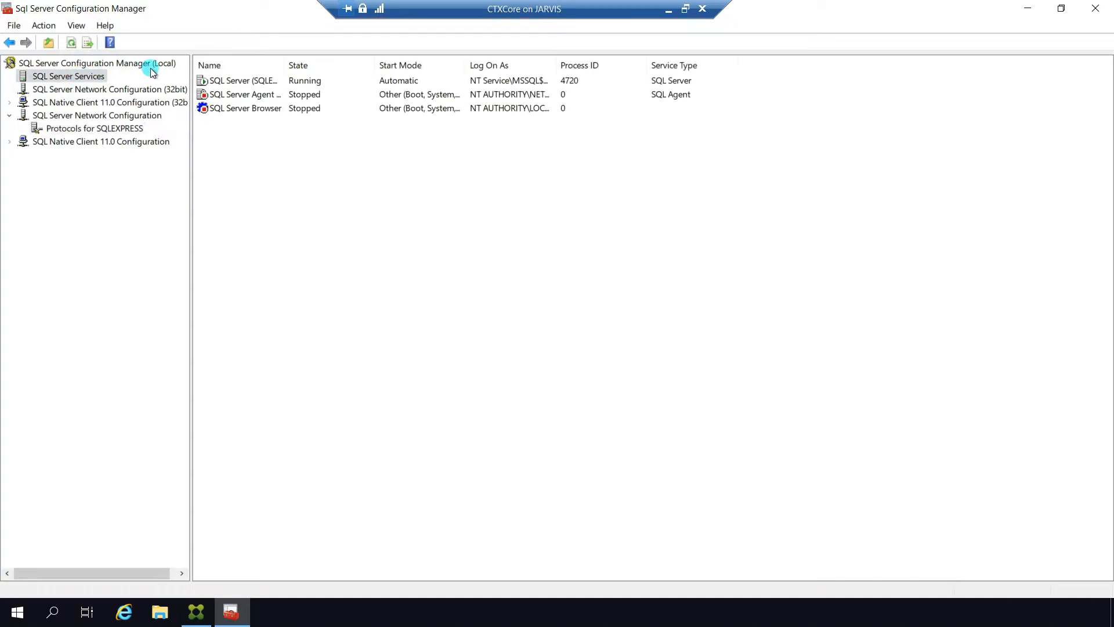
{"action": "left_click", "coordinate": [262, 80]}
- Return to Citrix Studio and continue the site setup from the Databases page to Licensing
{"action": "left_click", "coordinate": [1028, 8]}
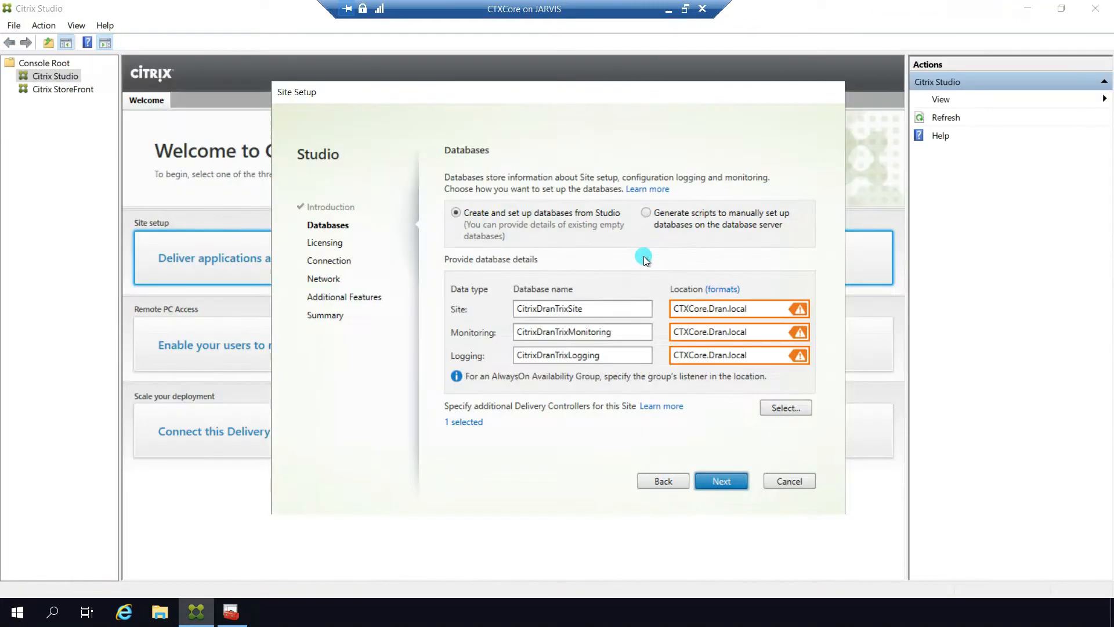
{"action": "left_click", "coordinate": [671, 482]}
{"action": "left_click", "coordinate": [717, 479]}
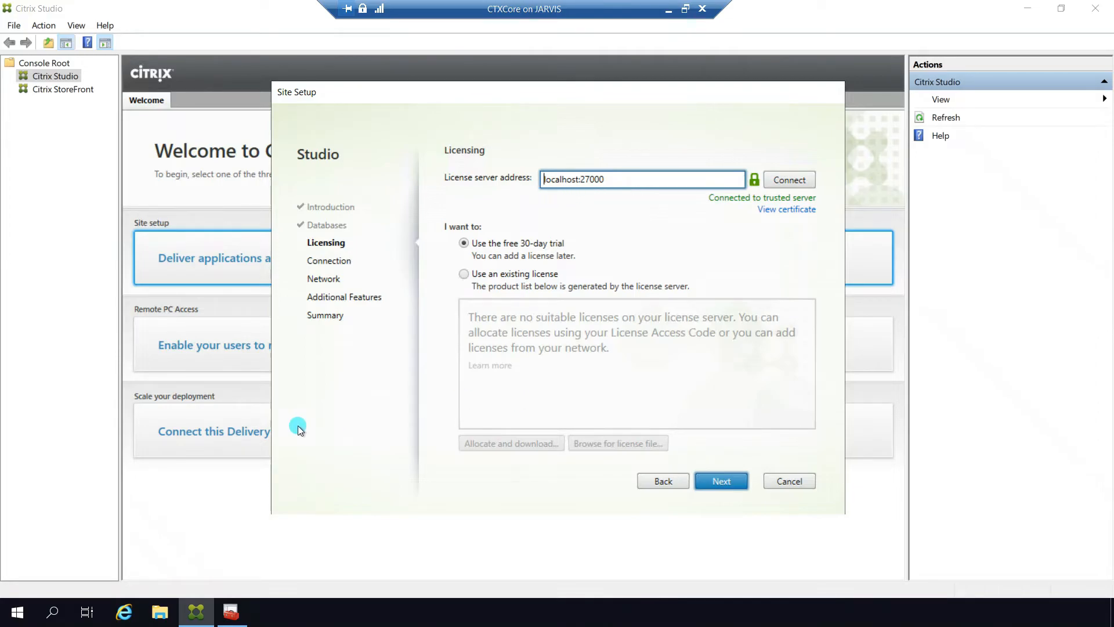
- Review the IP addresses and ports in the TCP/IP properties of SQLEXPRESS, and check the SQL Server services in SQL Server Configuration Manager
{"action": "left_click", "coordinate": [232, 612]}
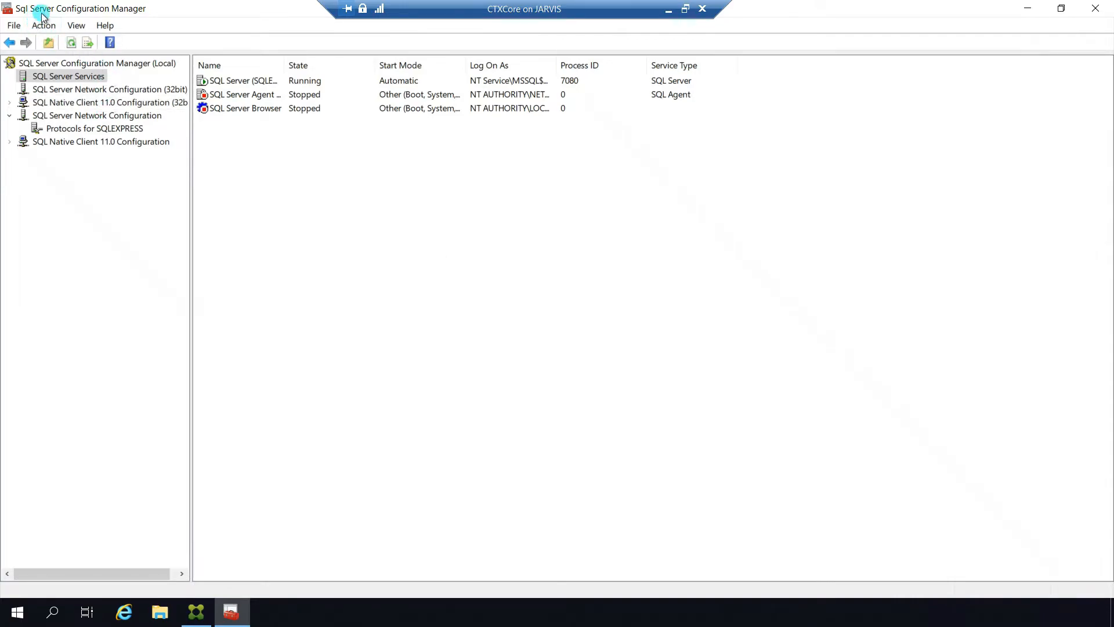
{"action": "left_click", "coordinate": [80, 117]}
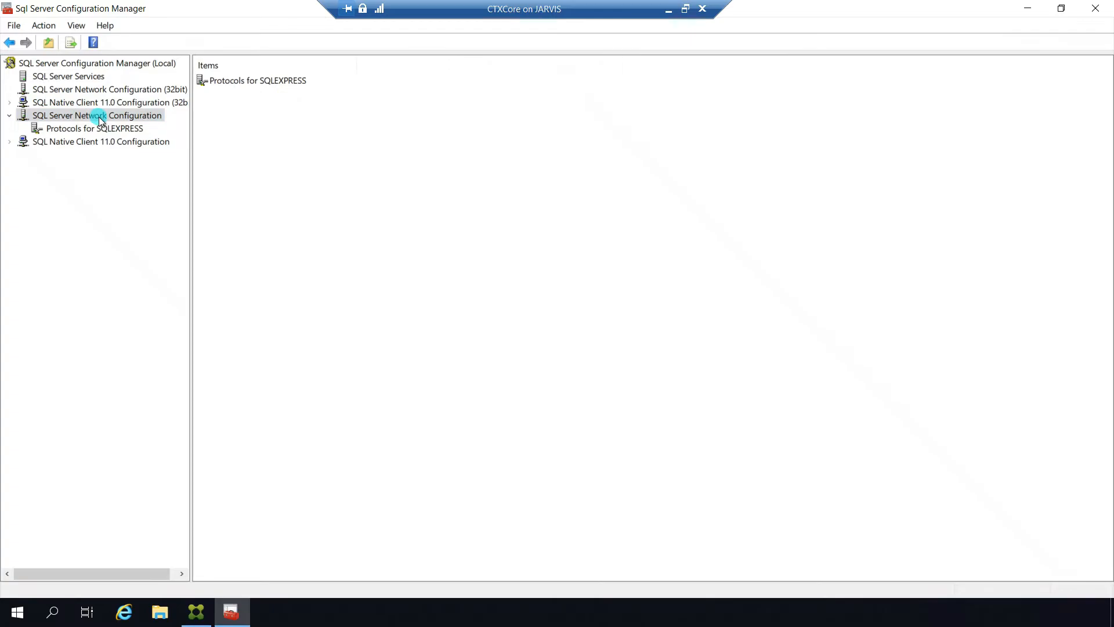
{"action": "left_click", "coordinate": [116, 129]}
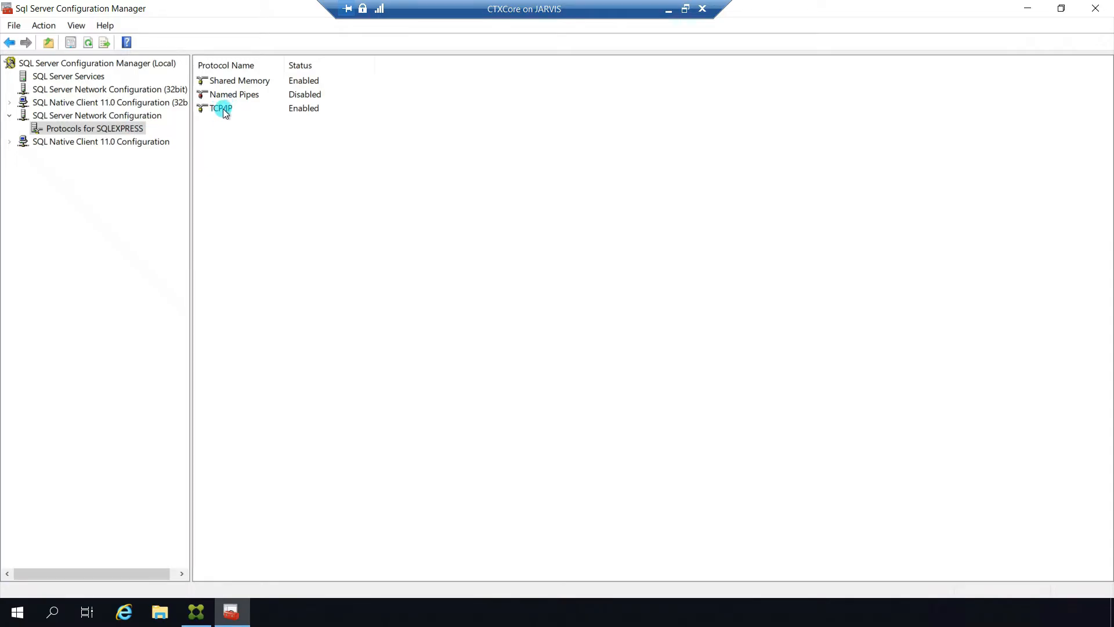
{"action": "double_click", "coordinate": [229, 110]}
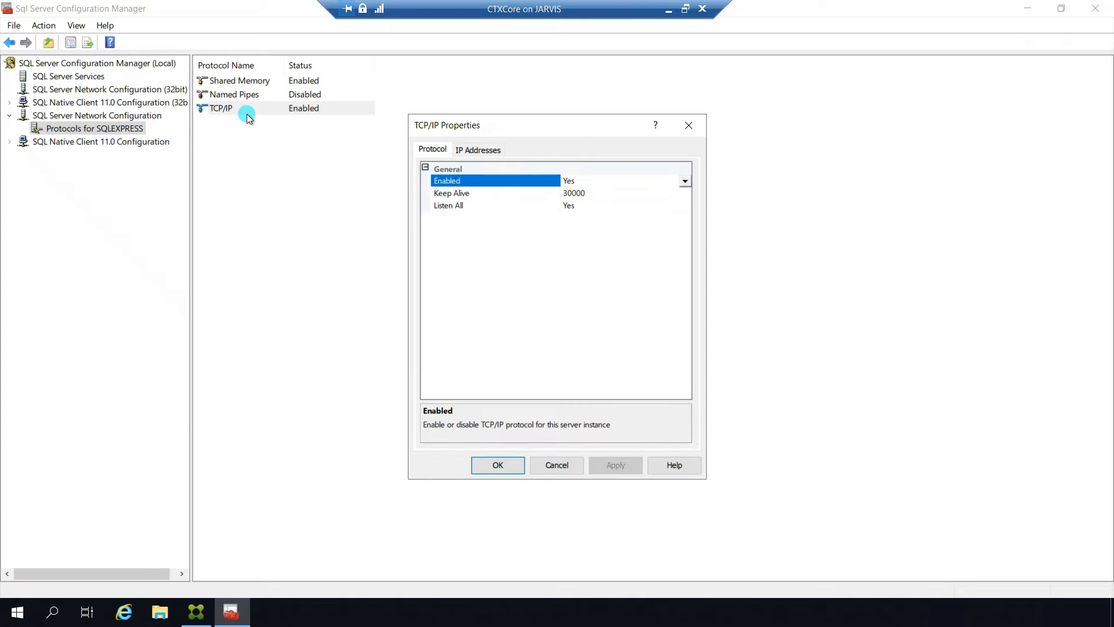
{"action": "left_click", "coordinate": [492, 150]}
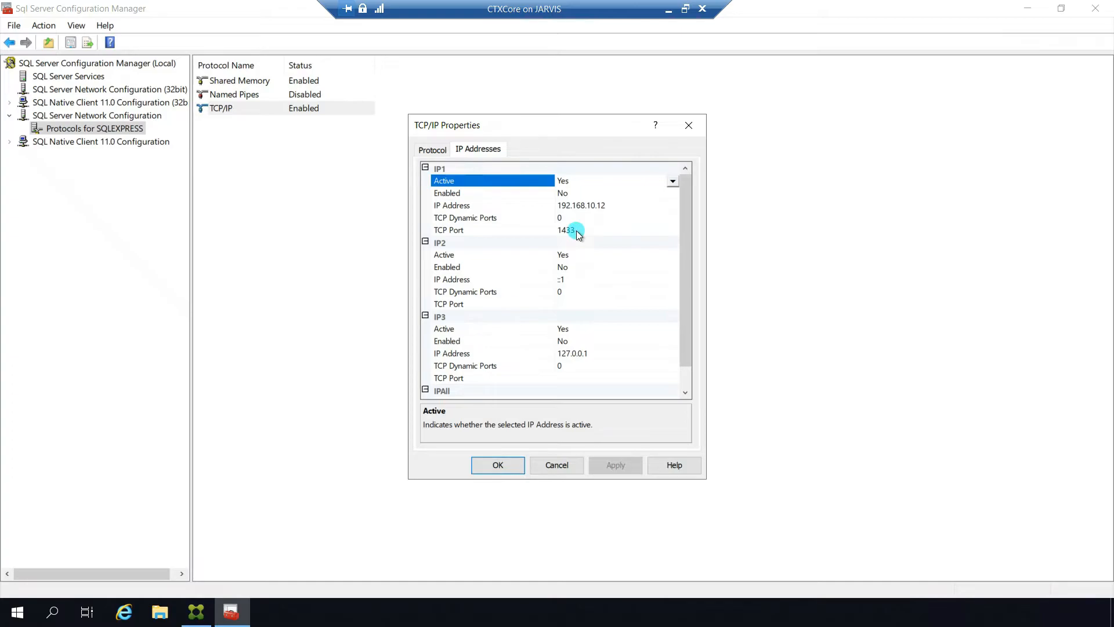
{"action": "scroll", "coordinate": [576, 231], "scroll_direction": "down", "scroll_amount": 1}
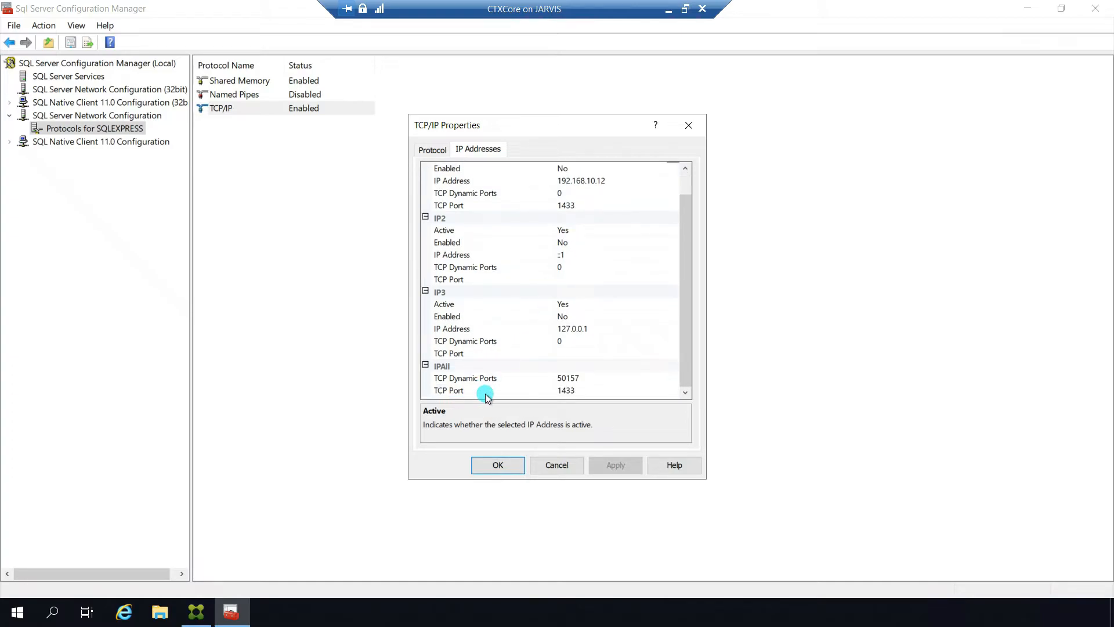
{"action": "left_click", "coordinate": [498, 464]}
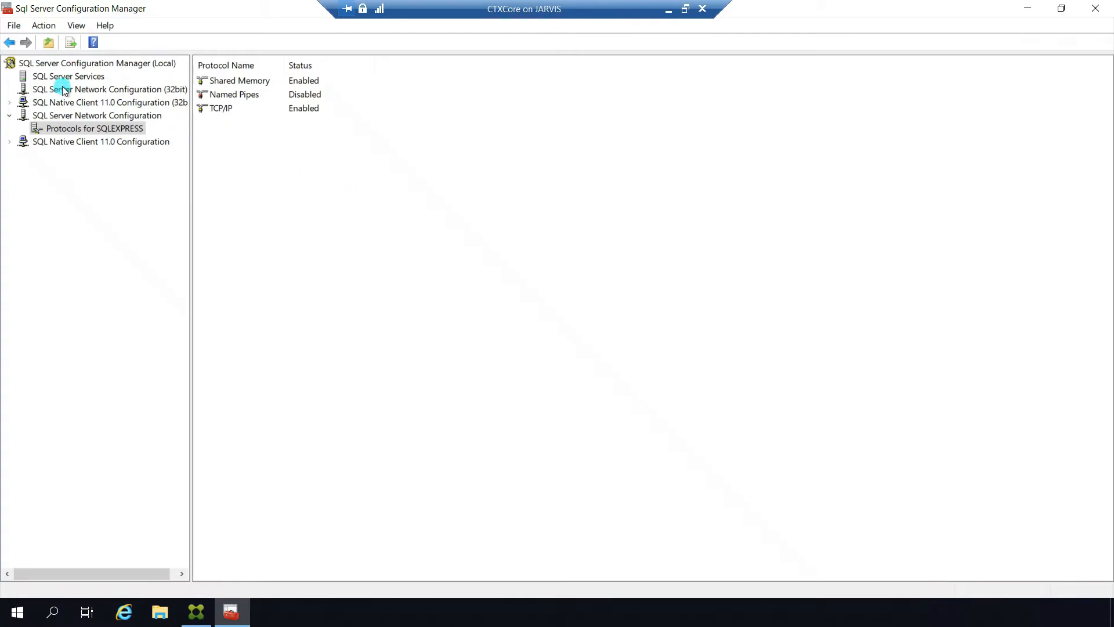
{"action": "left_click", "coordinate": [77, 76]}
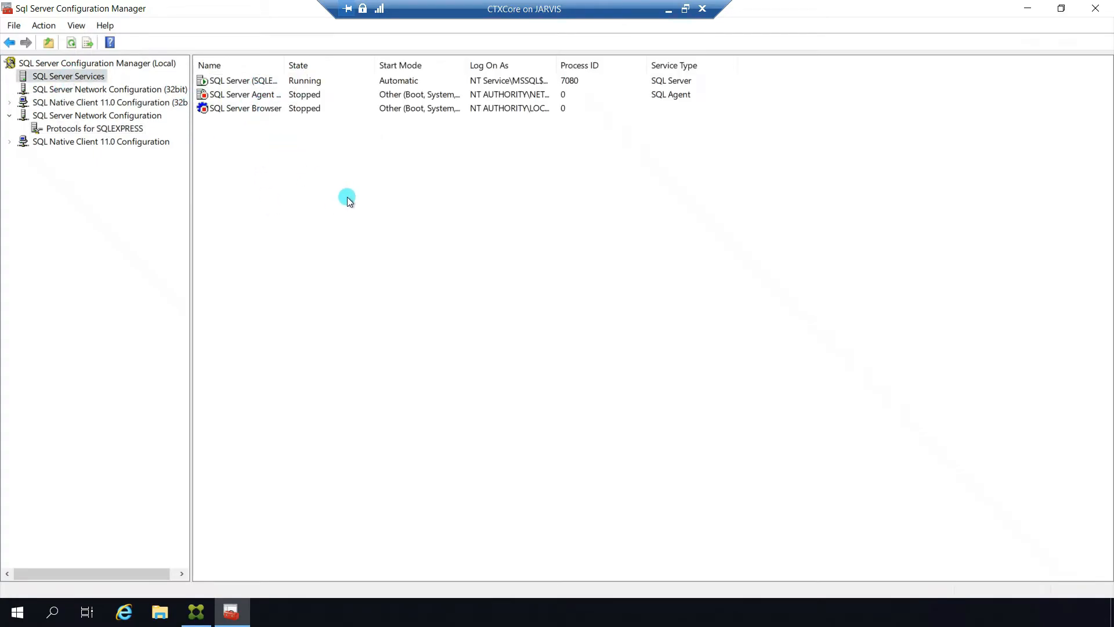
- Back in Citrix Studio, continue with the free 30-day trial and set the connection type to No machine management
{"action": "left_click", "coordinate": [1027, 11]}
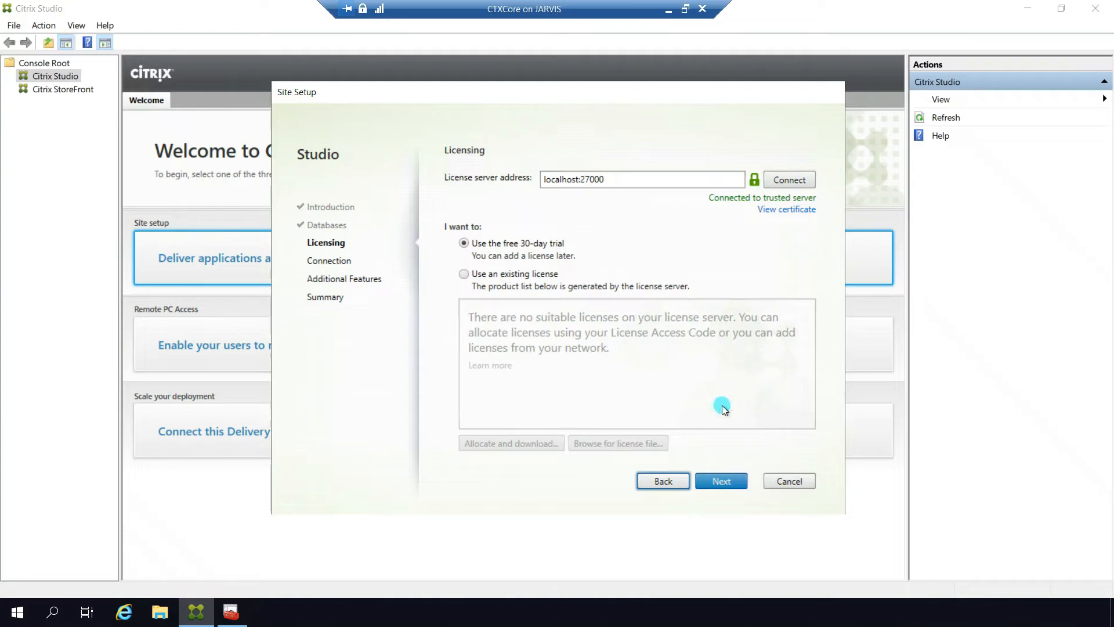
{"action": "left_click", "coordinate": [733, 481]}
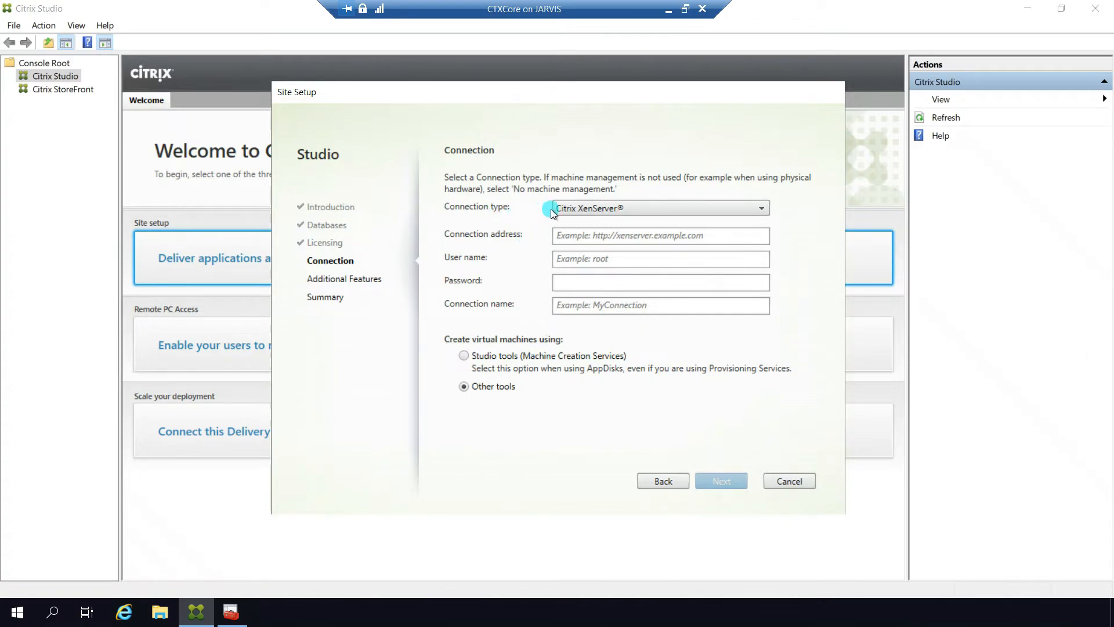
{"action": "left_click", "coordinate": [590, 210]}
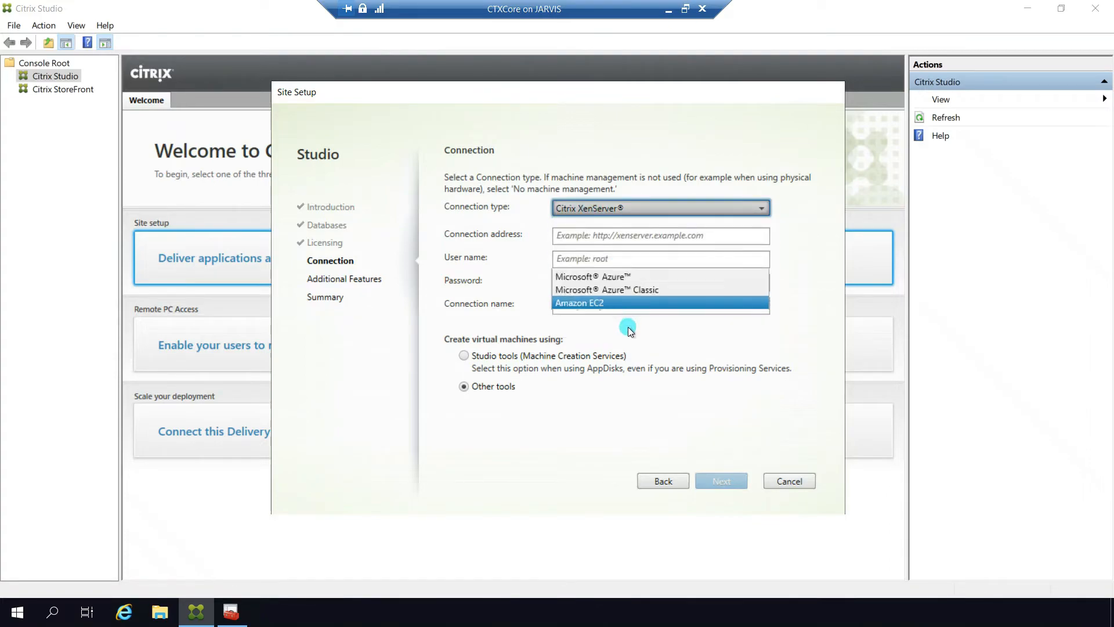
{"action": "left_click", "coordinate": [600, 329]}
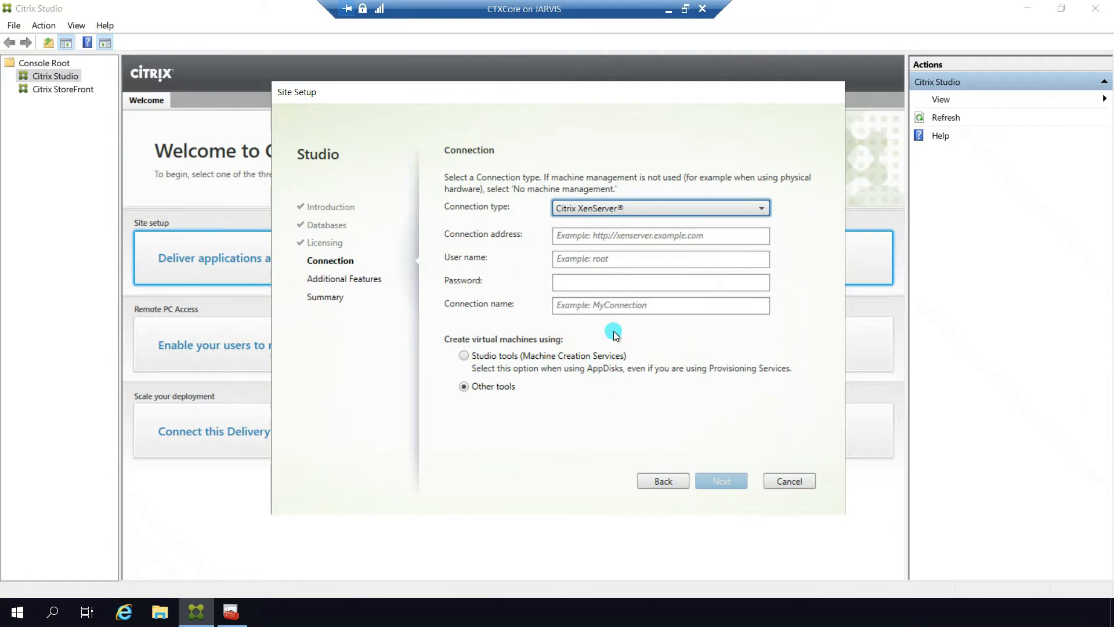
{"action": "left_click", "coordinate": [618, 210]}
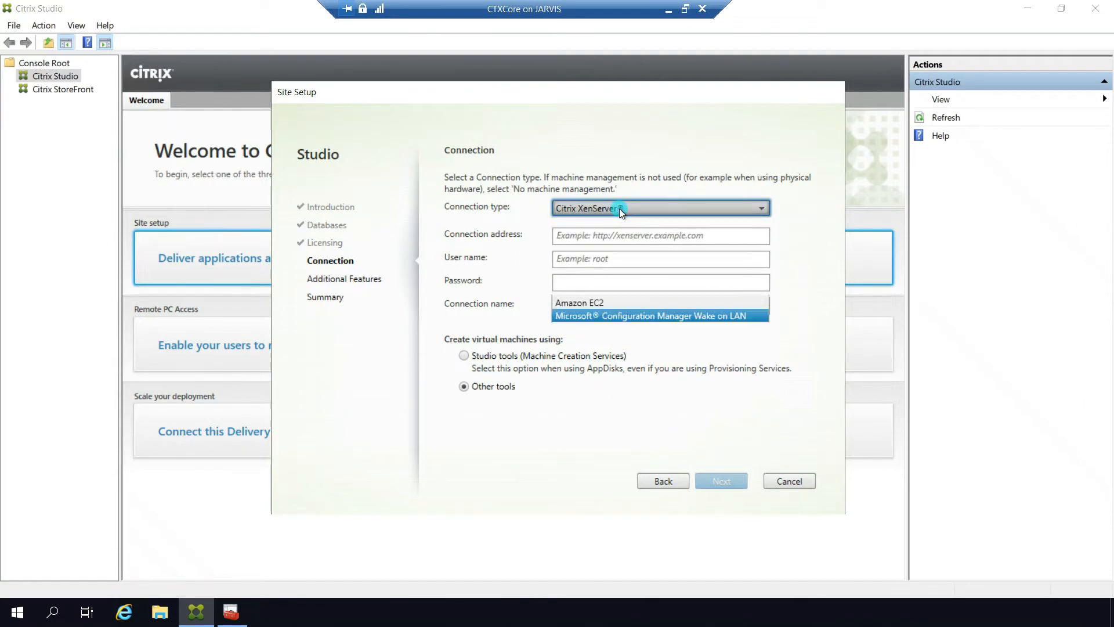
{"action": "key", "text": "Return"}
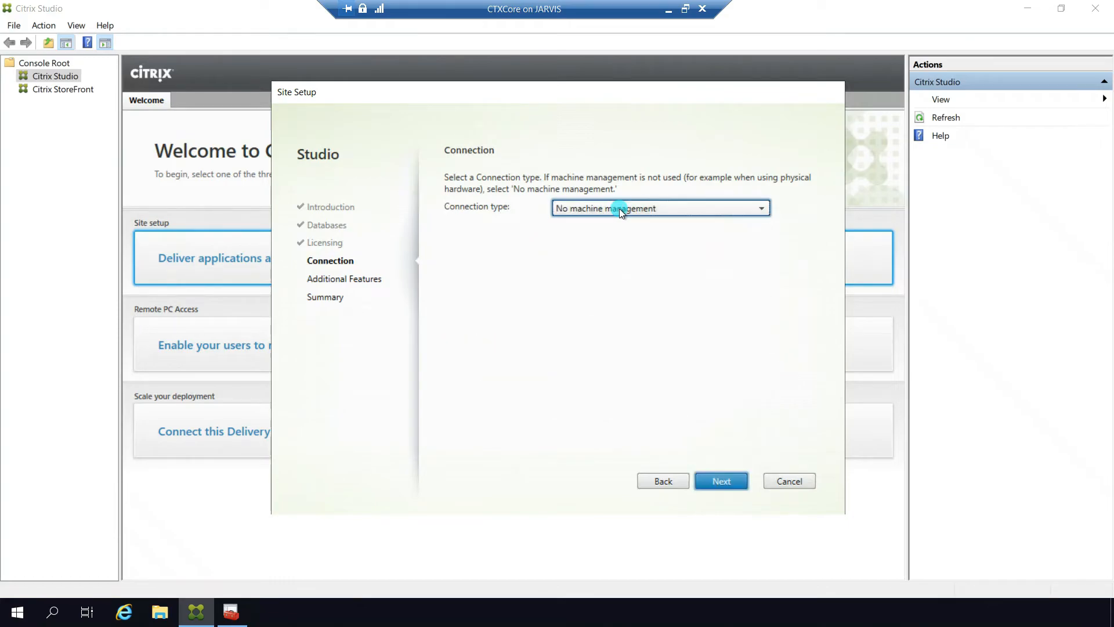
{"action": "left_click", "coordinate": [730, 482]}
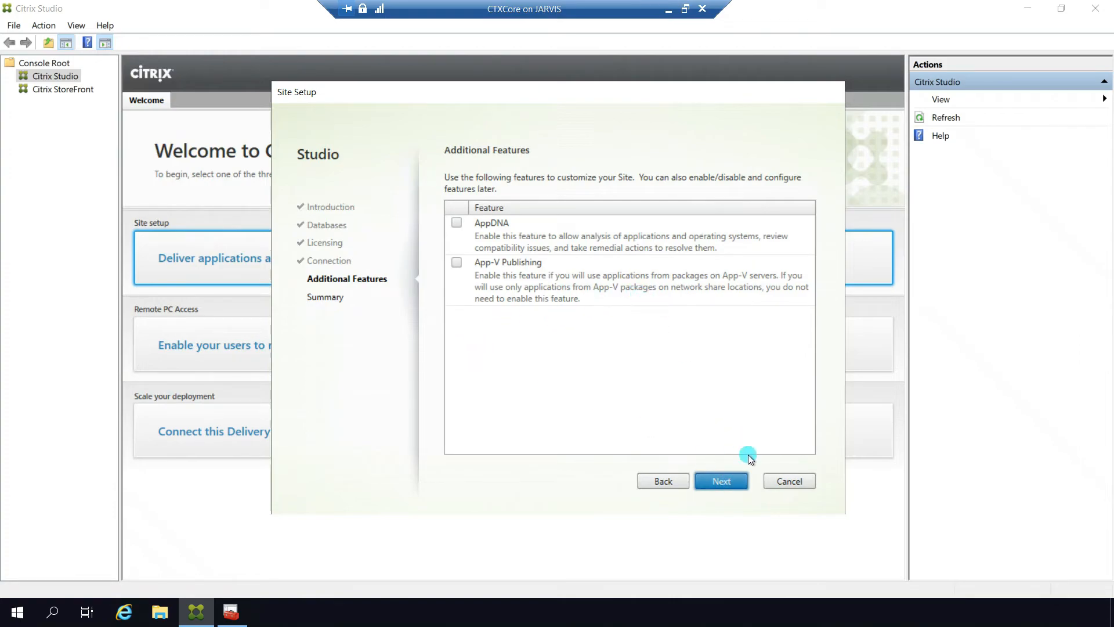
- Leave AppDNA and App-V Publishing disabled and finish the setup to create the DranTrix site
{"action": "left_click", "coordinate": [723, 482]}
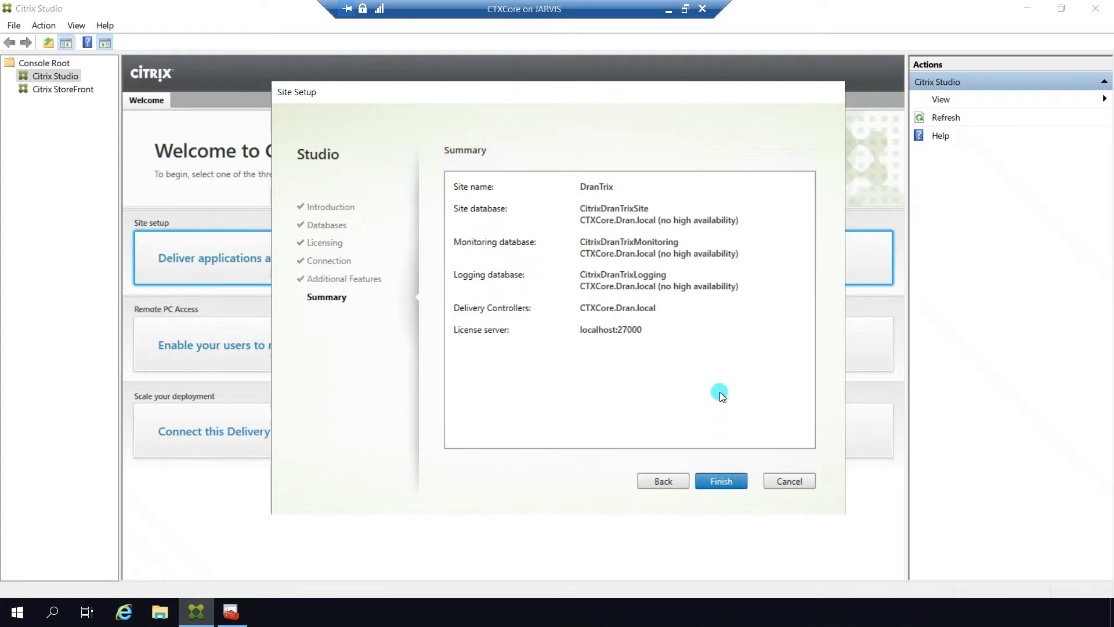
{"action": "key", "text": "Return"}
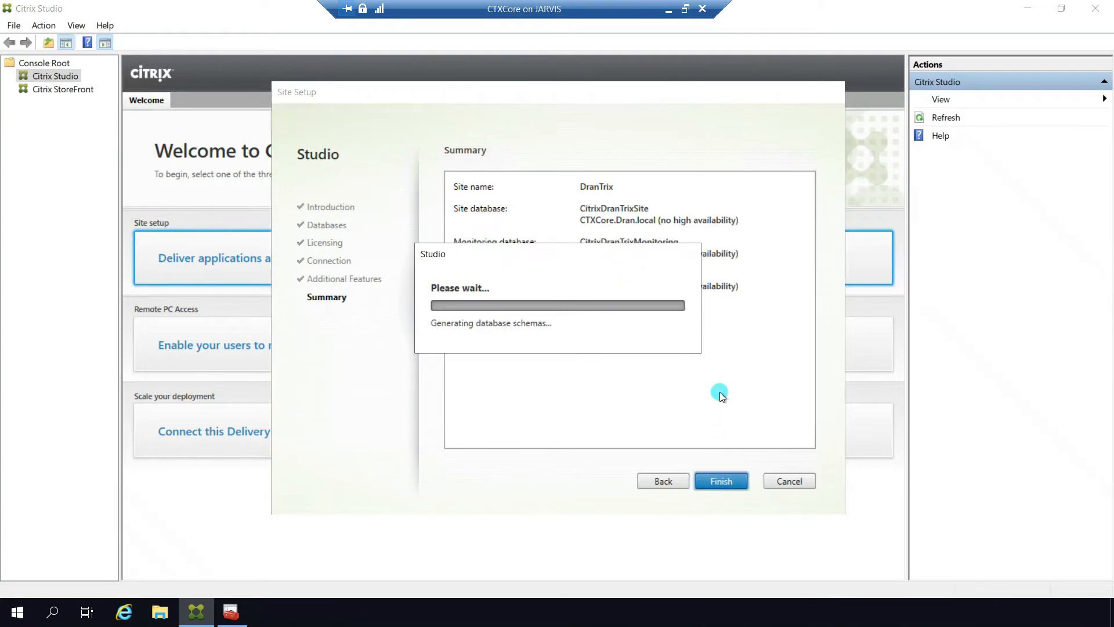
{"action": "left_click_drag", "start_coordinate": [538, 253], "coordinate": [580, 371]}
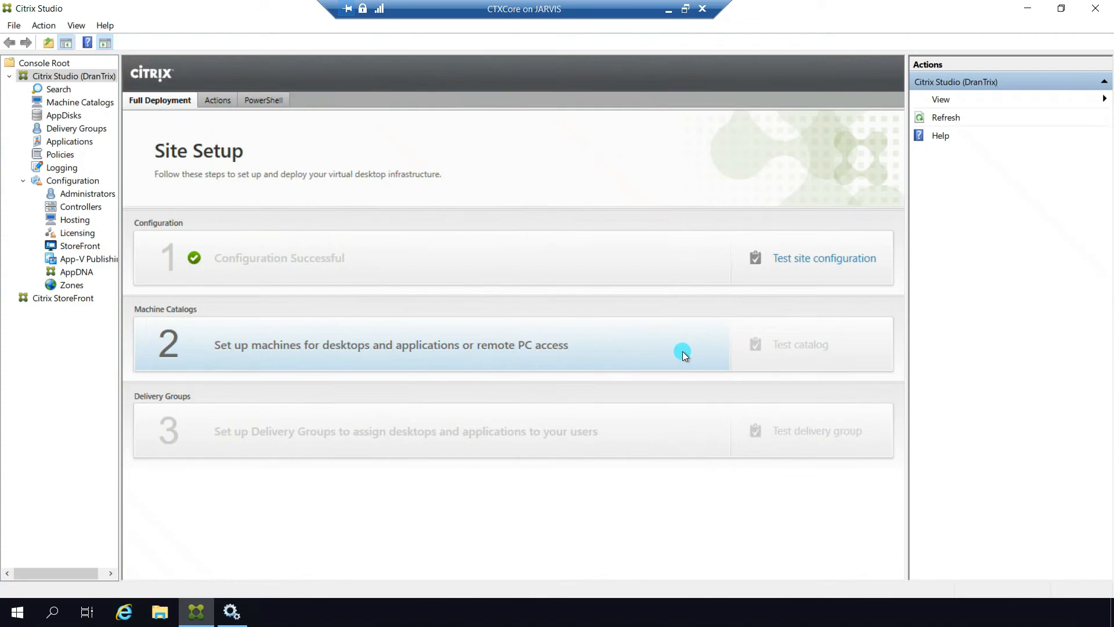
- Start the test of the DranTrix site configuration
{"action": "left_click", "coordinate": [807, 261]}
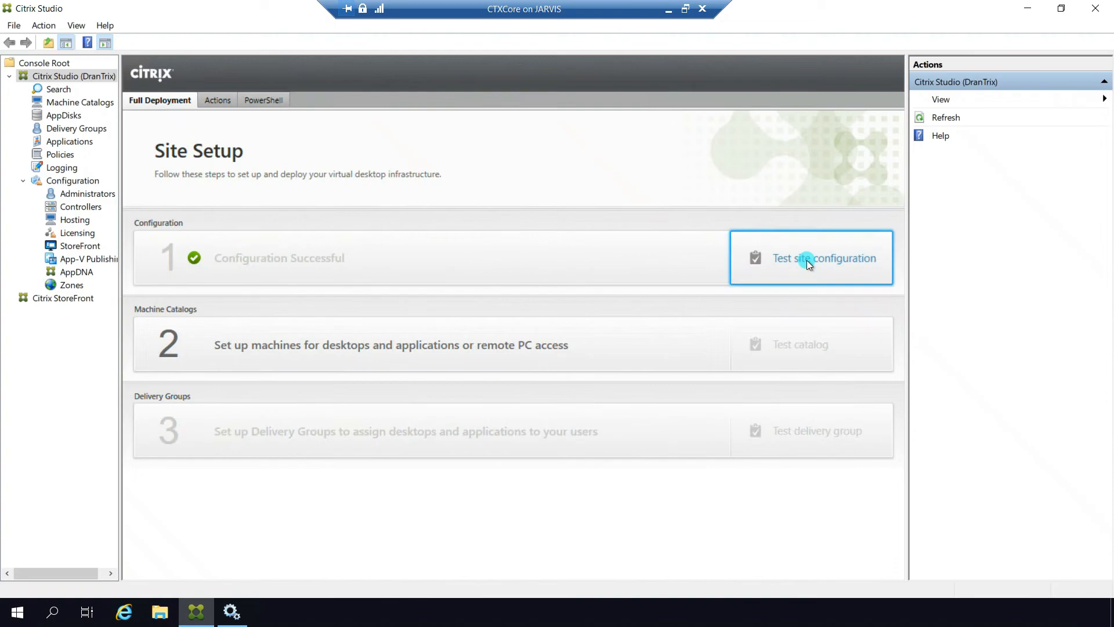